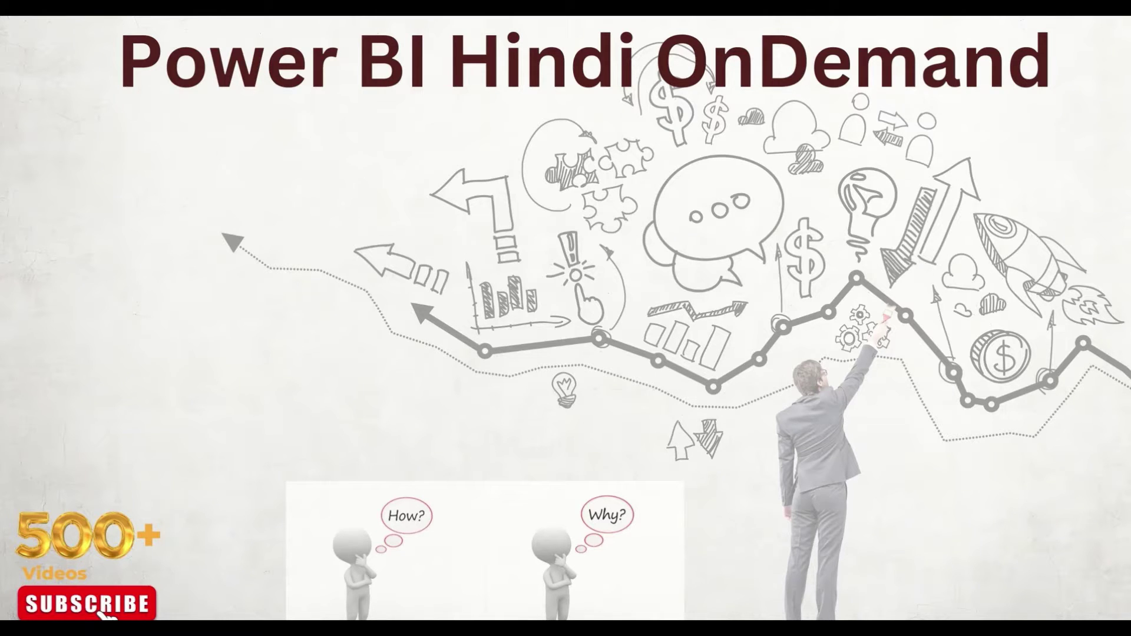
# - Switch to Power BI Desktop, examine the model's table relationships and the Date table's definition, and return to the report
pyautogui.hotkey('alt', 'Tab')
pyautogui.hotkey('alt', 'Tab')
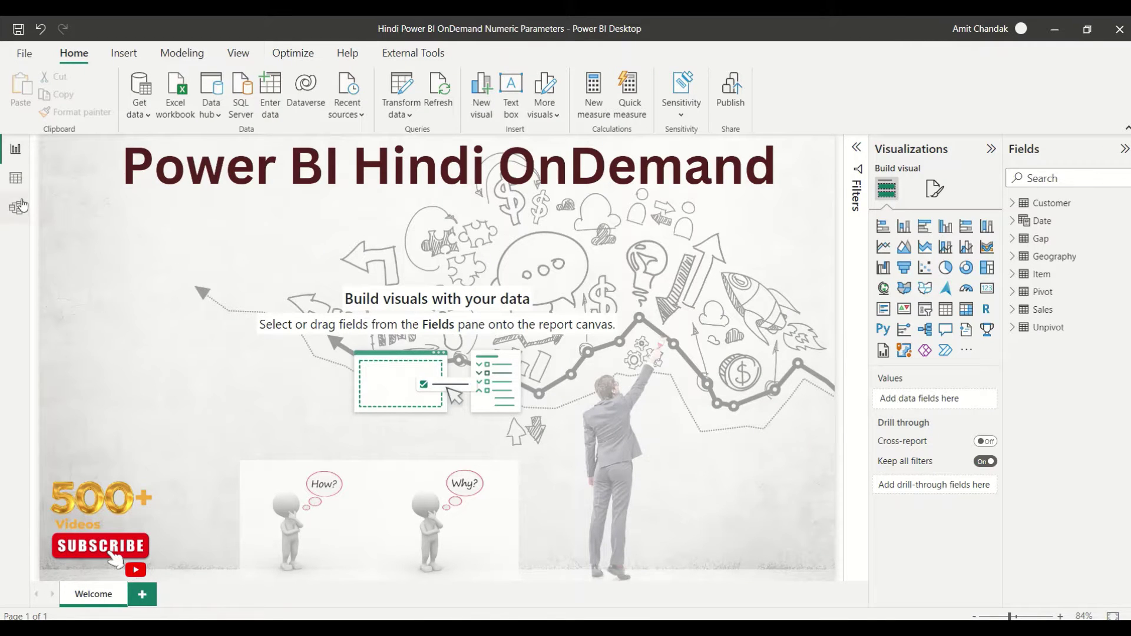
pyautogui.click(18, 208)
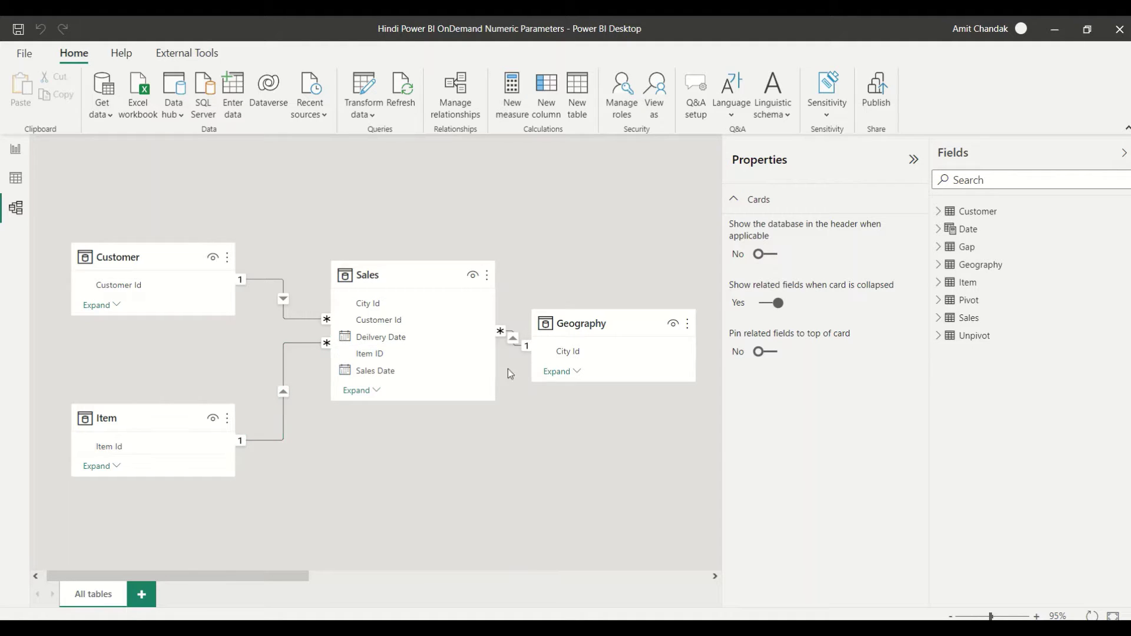
pyautogui.click(988, 238)
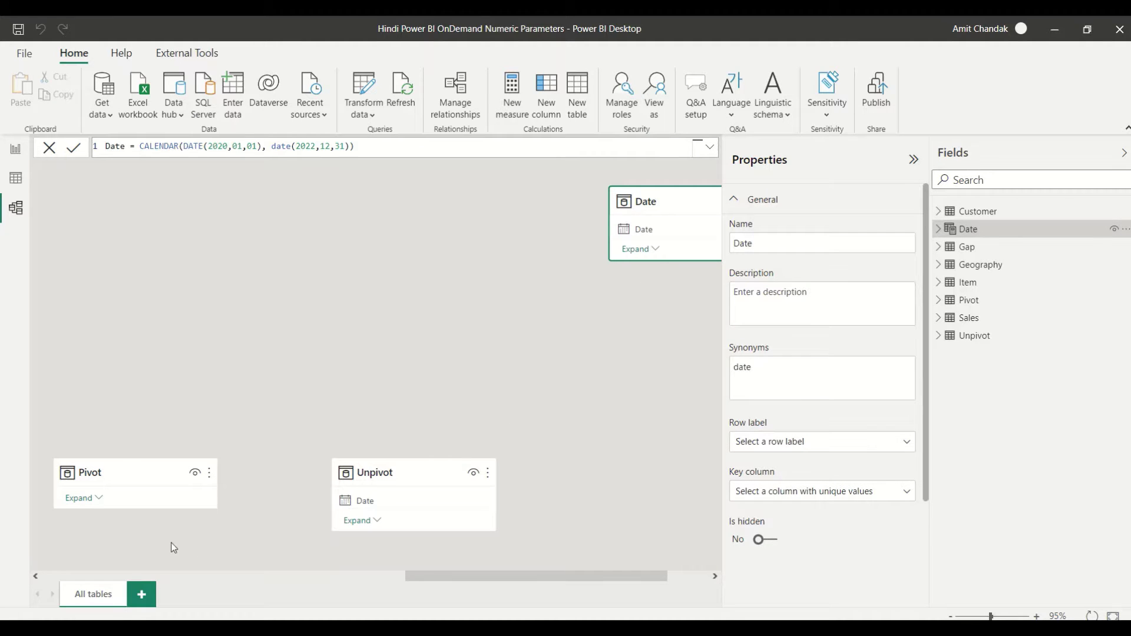
pyautogui.click(17, 187)
pyautogui.click(16, 148)
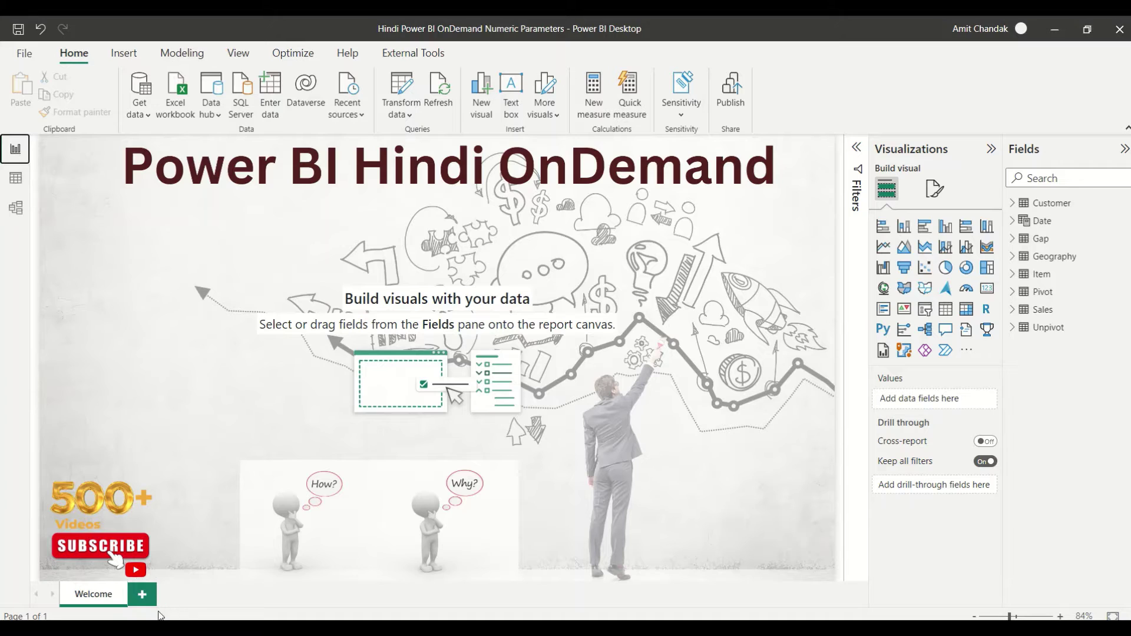
# - Add a blank report page and open the setup for a new numeric range parameter
pyautogui.click(142, 595)
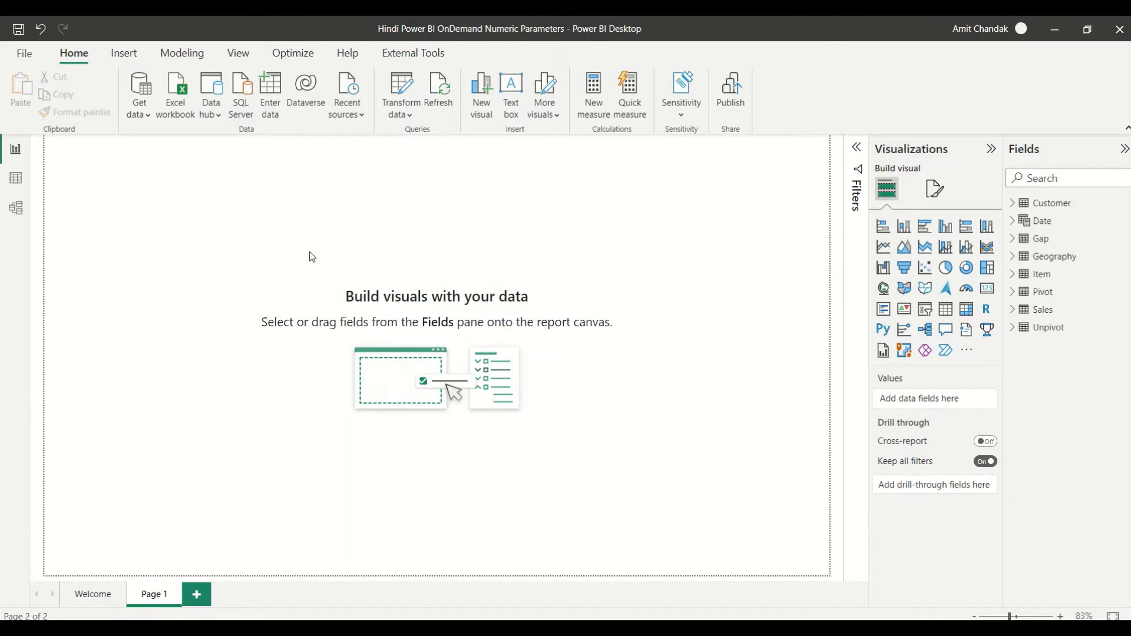
pyautogui.click(182, 53)
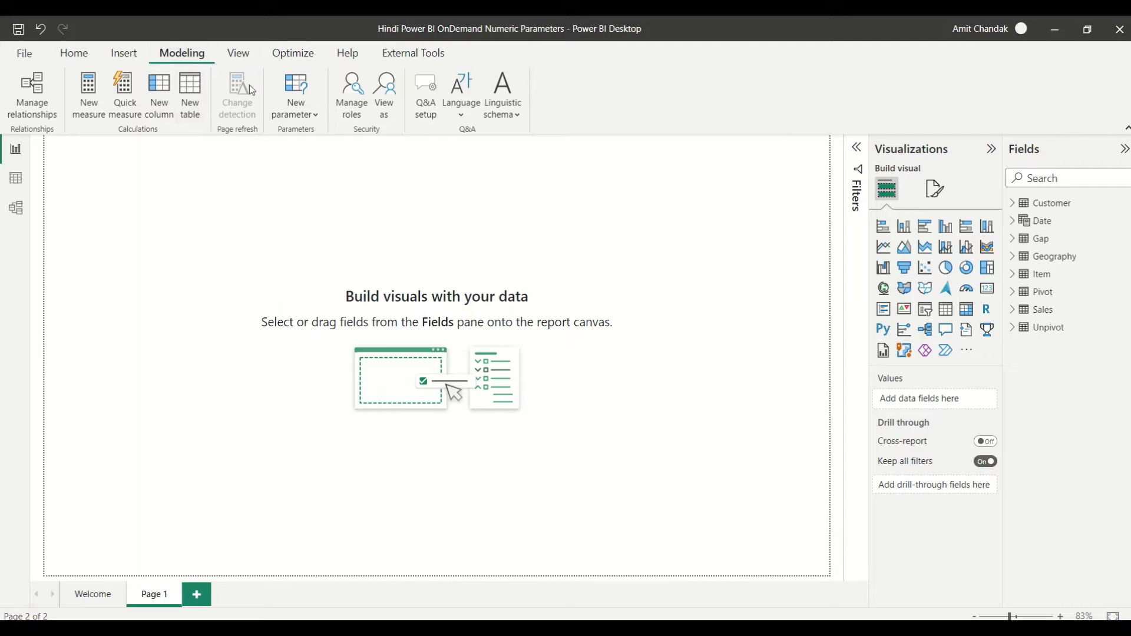
pyautogui.click(285, 116)
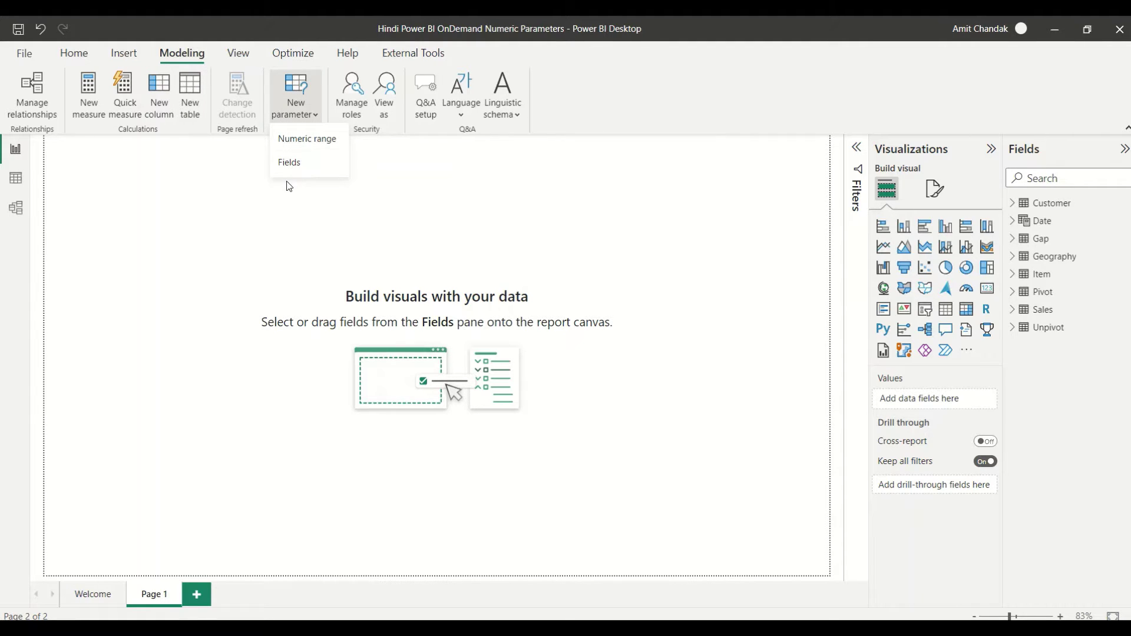
pyautogui.click(286, 219)
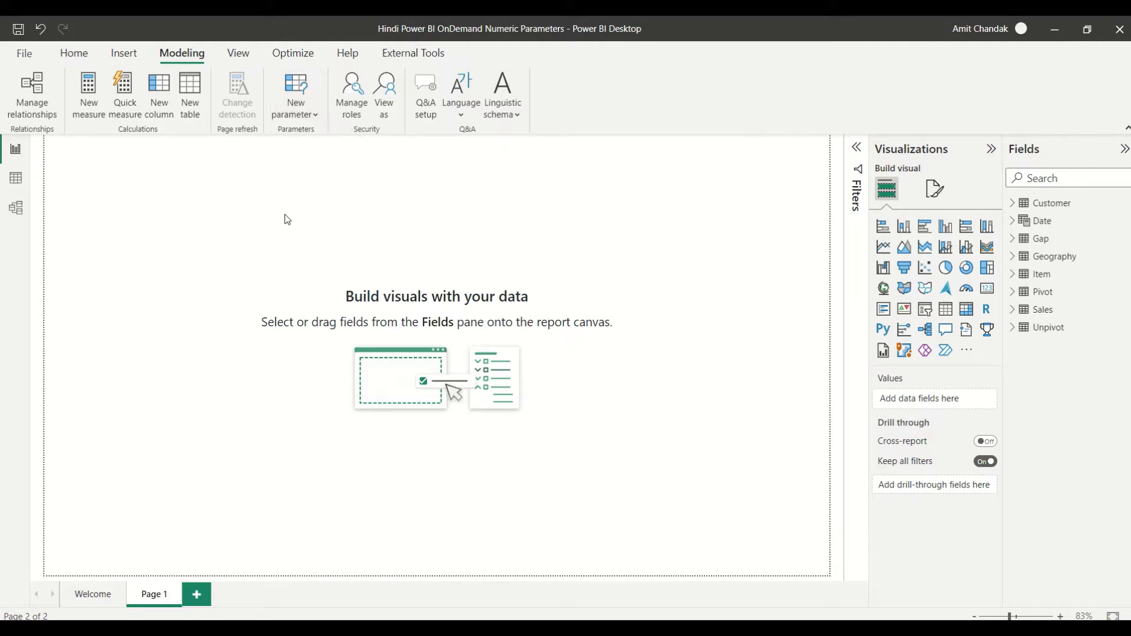
pyautogui.click(307, 117)
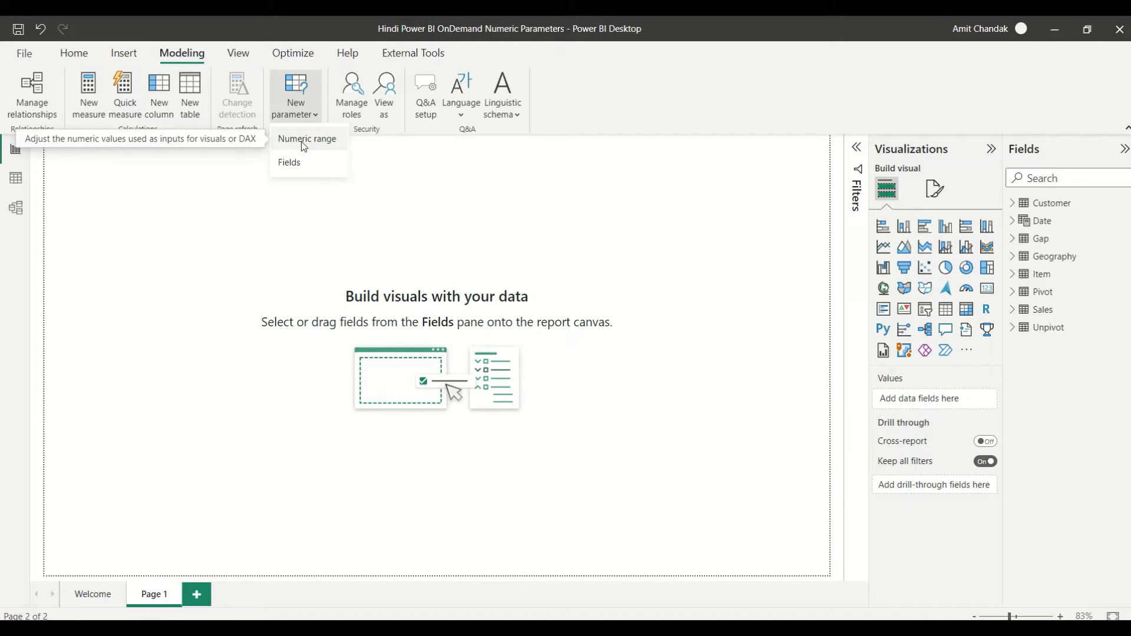
pyautogui.click(304, 146)
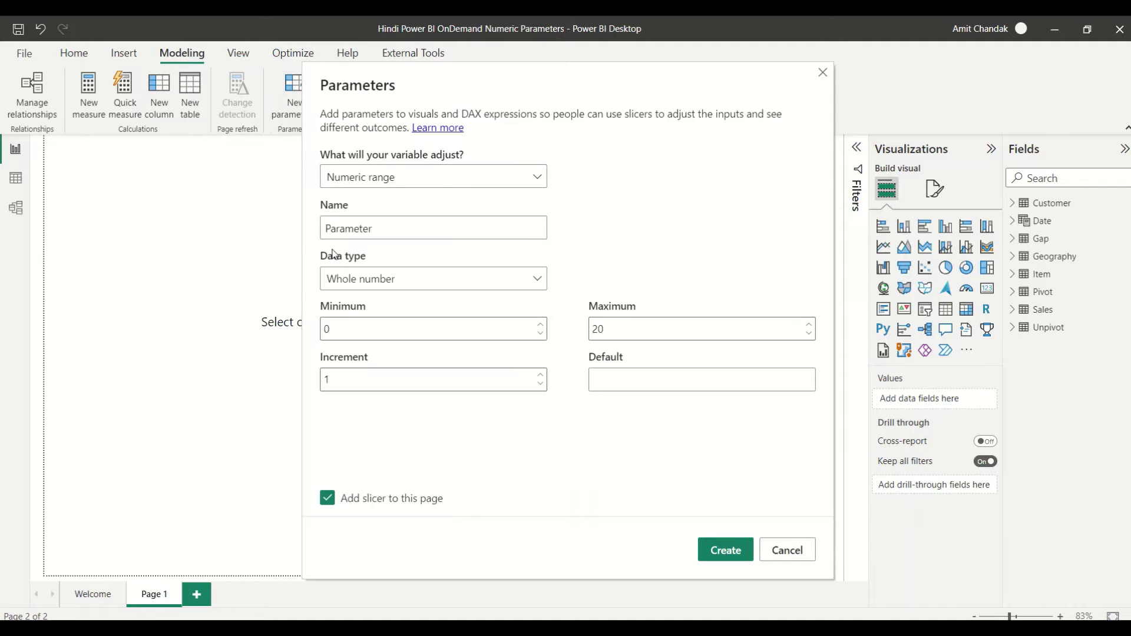
# - Create the whole-number parameter named Parameter with a default of 5 and its slicer on the page
pyautogui.click(457, 188)
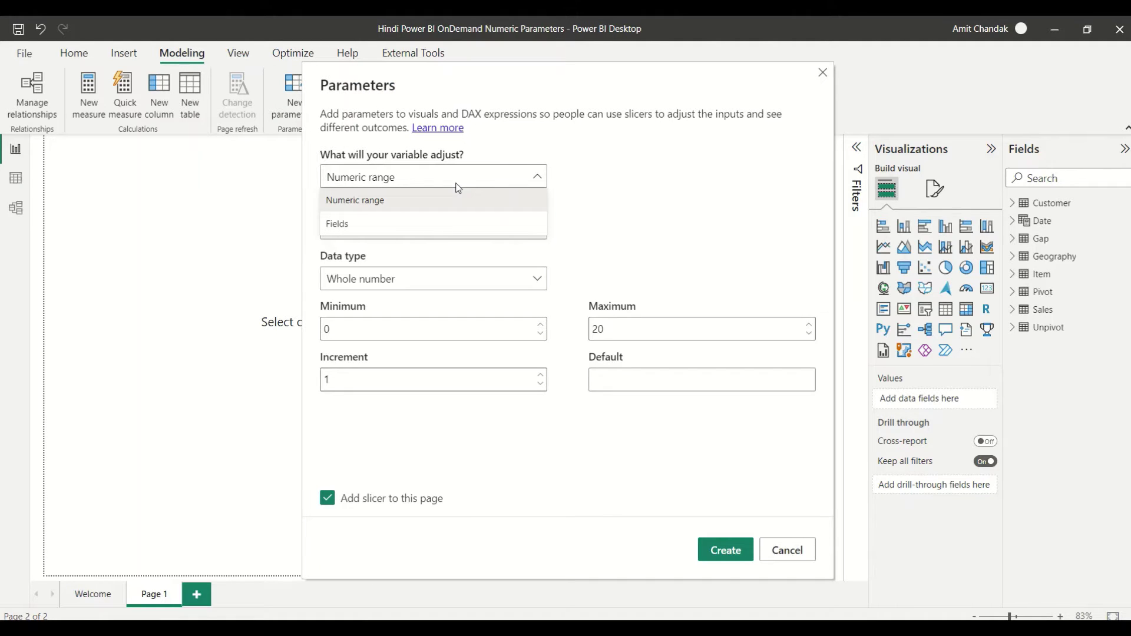
pyautogui.click(457, 187)
pyautogui.doubleClick(382, 232)
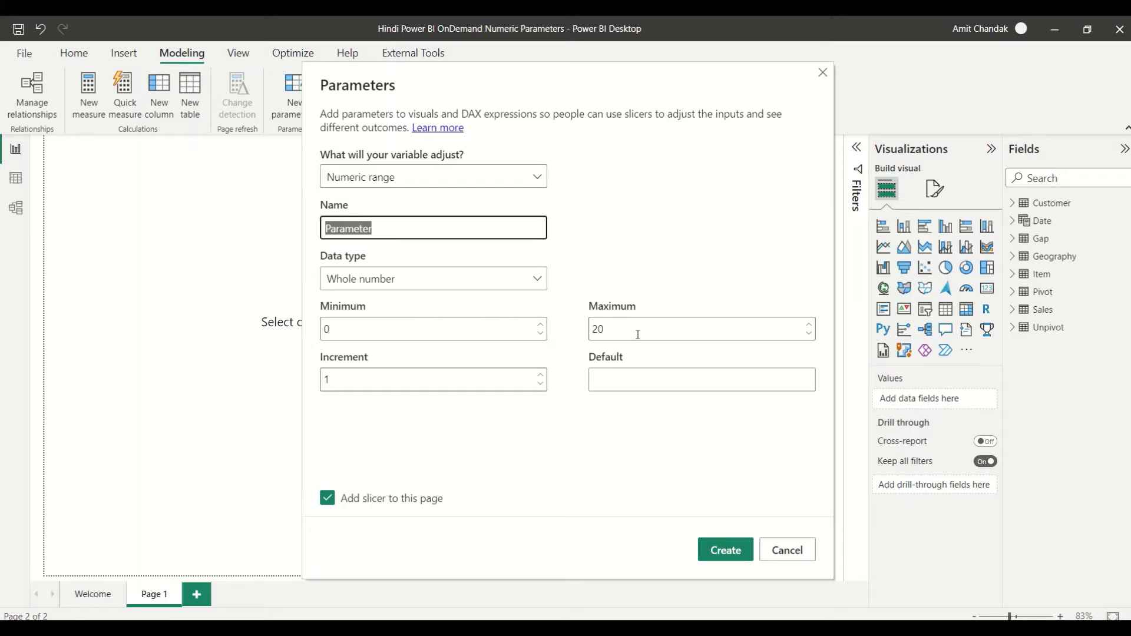
pyautogui.click(647, 381)
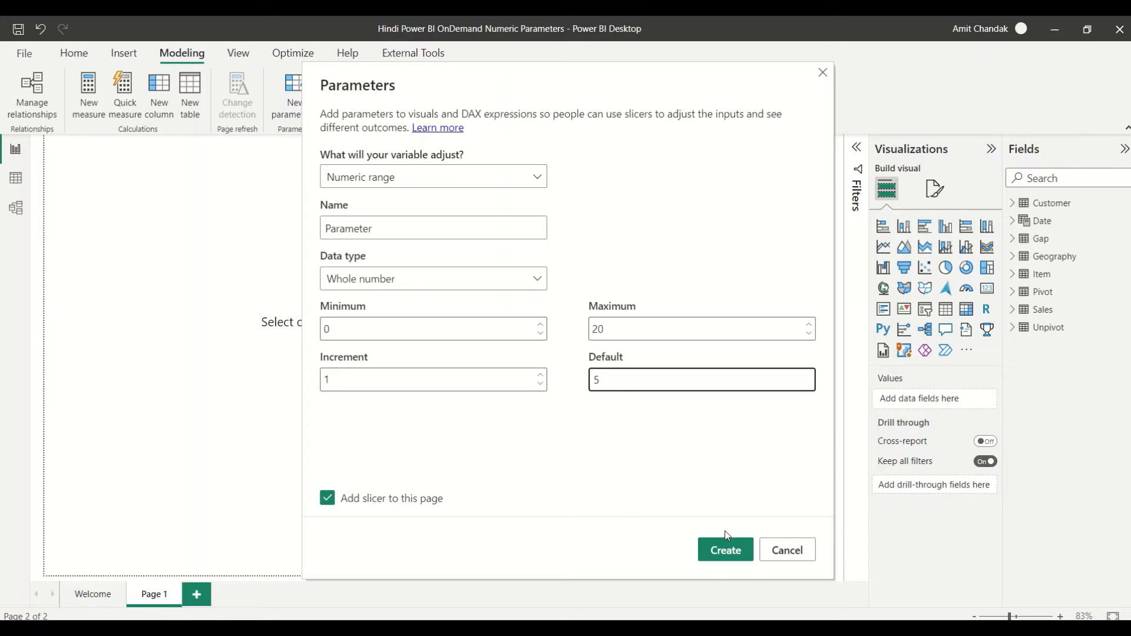
pyautogui.click(726, 548)
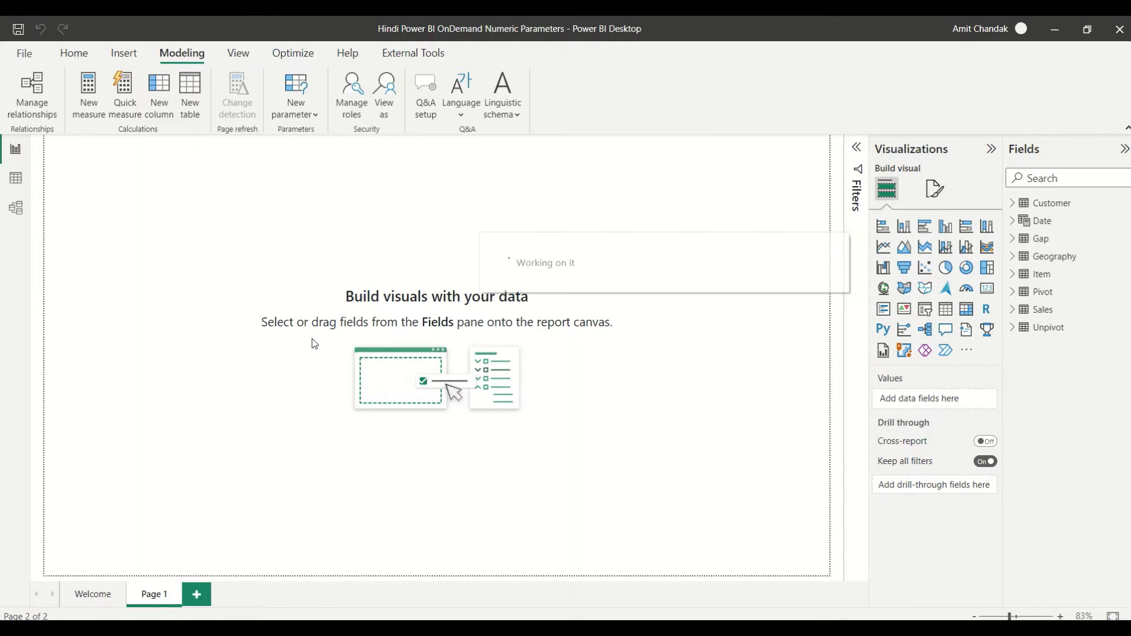
# - Shrink the Parameter slicer's height so it fits closely around its value box and slider
pyautogui.click(287, 120)
pyautogui.click(95, 163)
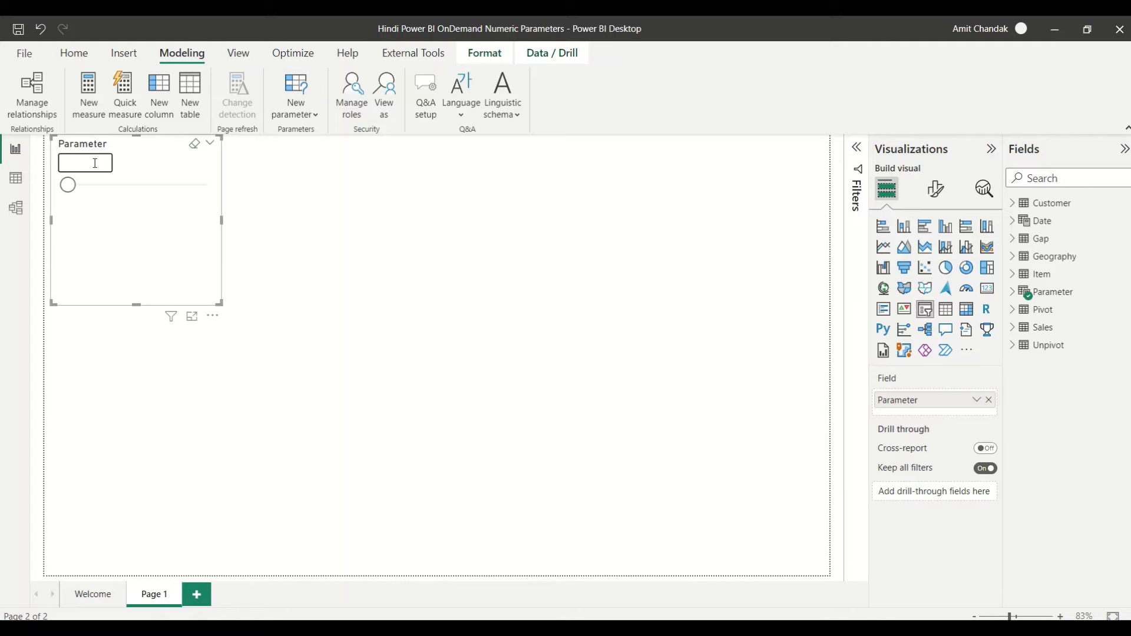
pyautogui.click(351, 238)
pyautogui.click(220, 287)
pyautogui.moveTo(219, 303); pyautogui.dragTo(229, 214)
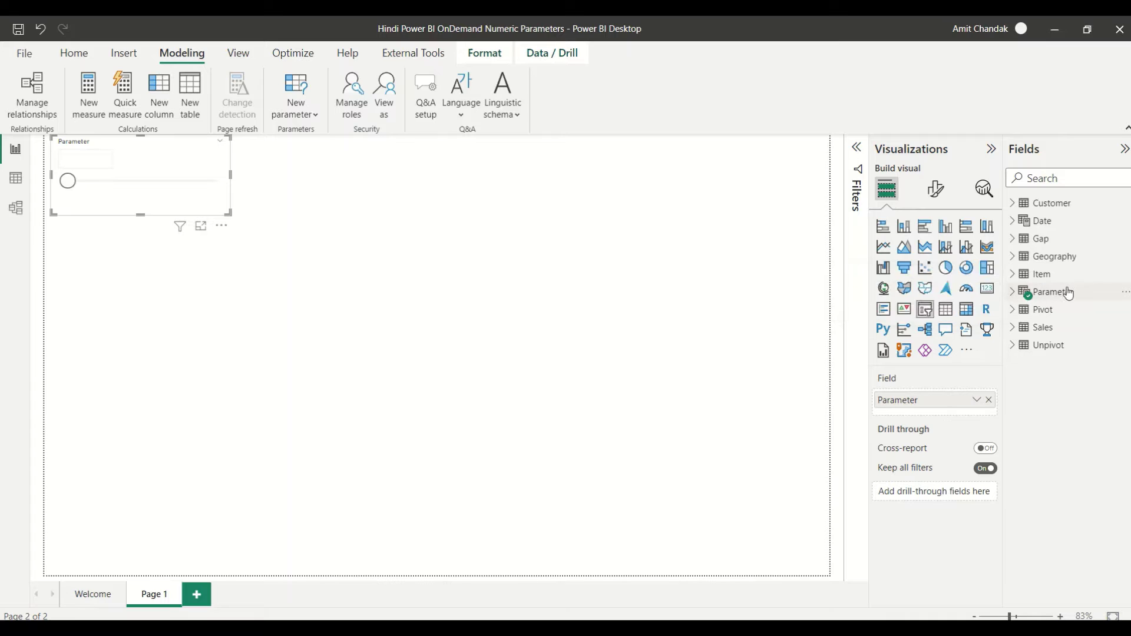
# - Show the Parameter Value measure as a card on the canvas and inspect its formula
pyautogui.click(1013, 293)
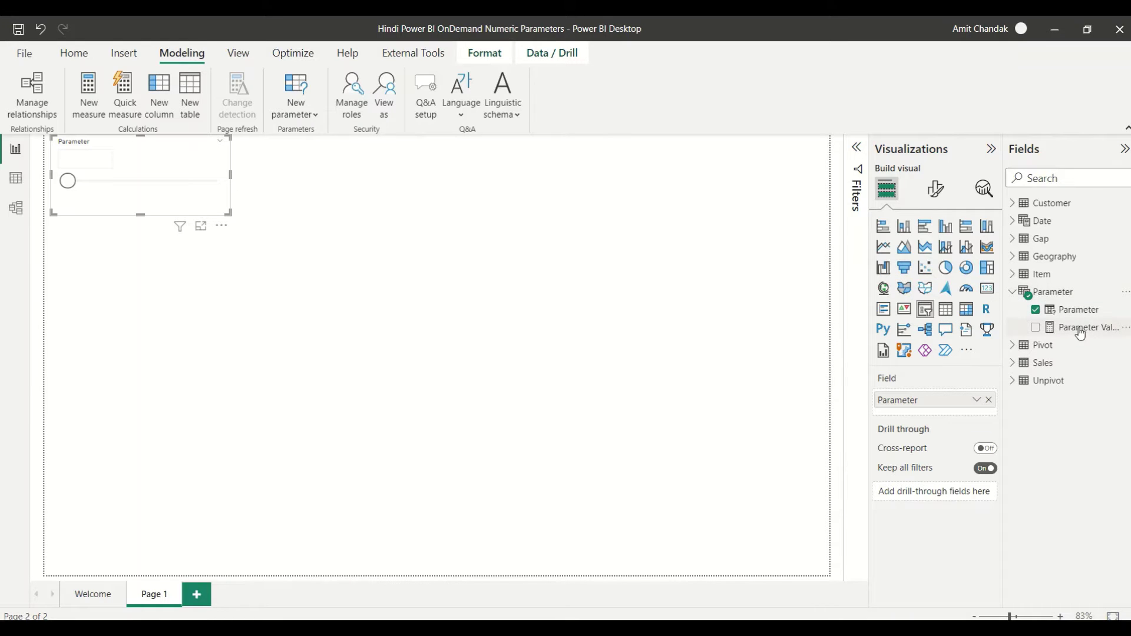
pyautogui.moveTo(1074, 334); pyautogui.dragTo(602, 199)
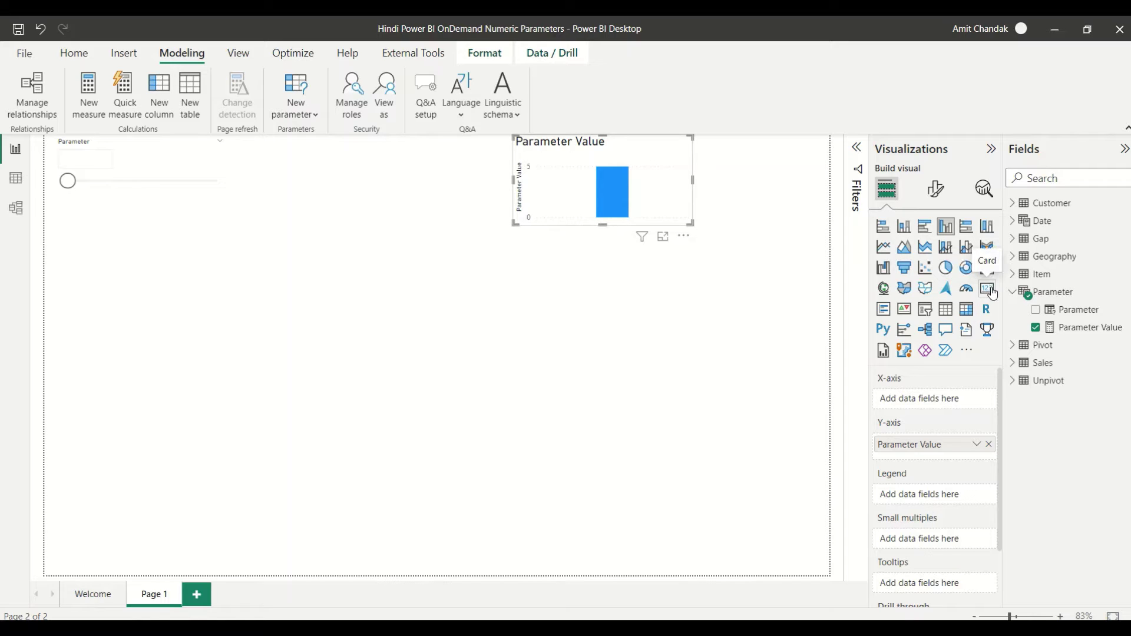
pyautogui.click(989, 294)
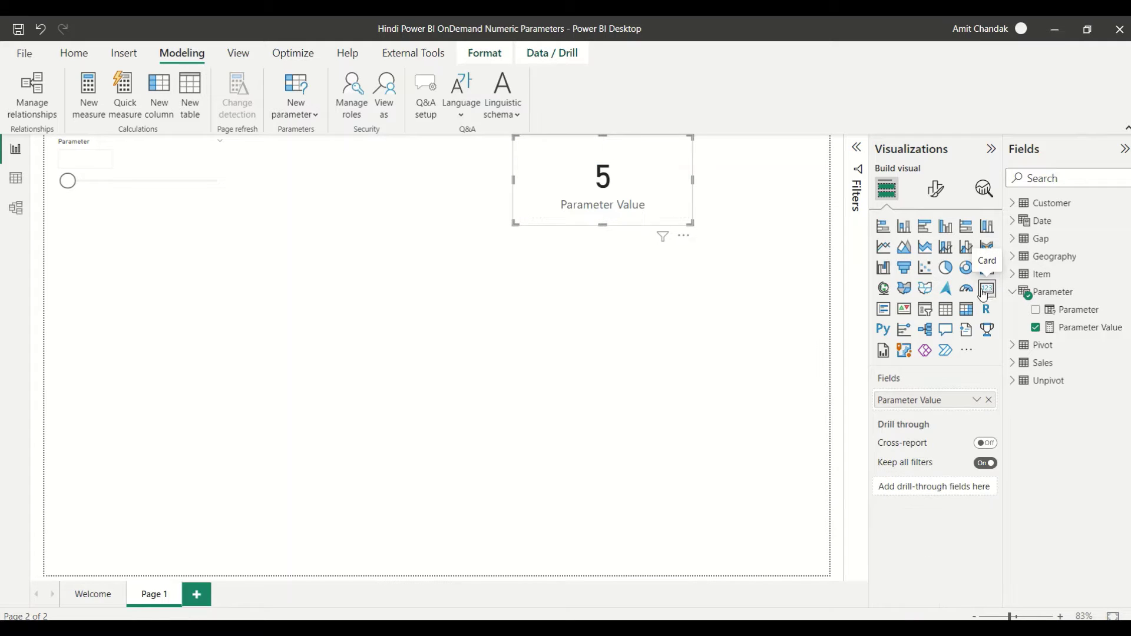
pyautogui.click(1081, 327)
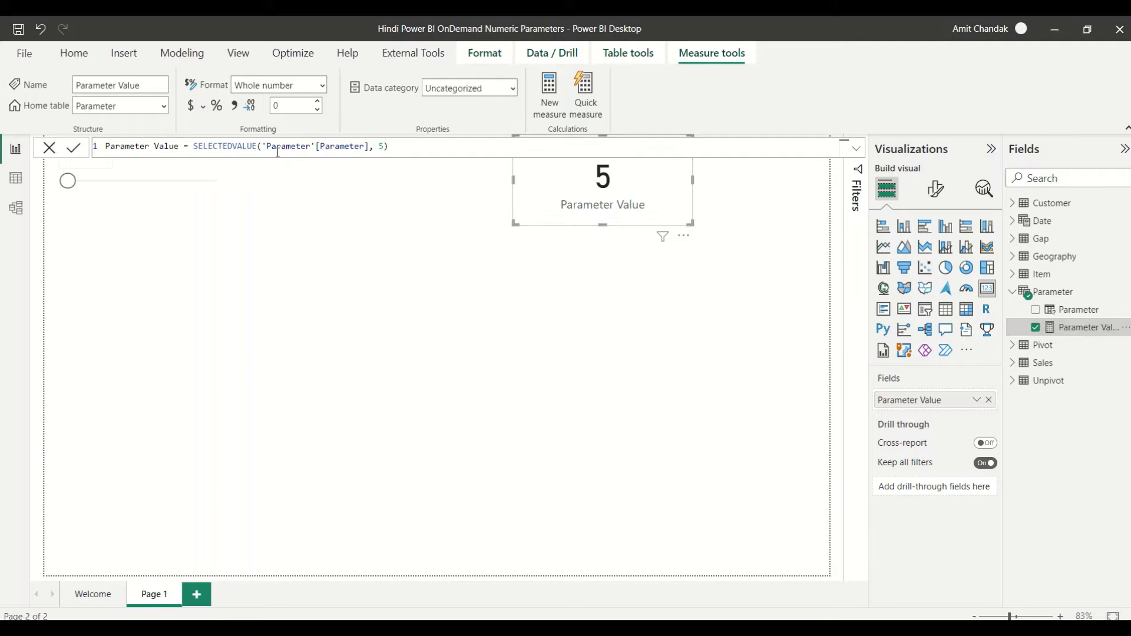
pyautogui.moveTo(389, 146); pyautogui.dragTo(195, 145)
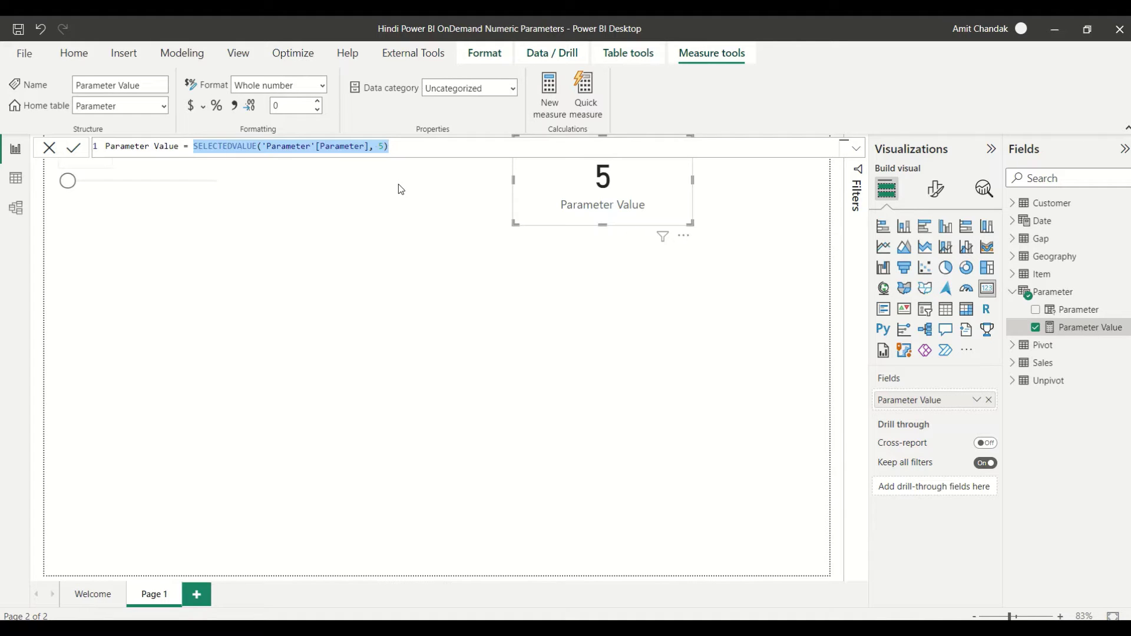
# - Set the Parameter slicer's value to 6
pyautogui.click(74, 164)
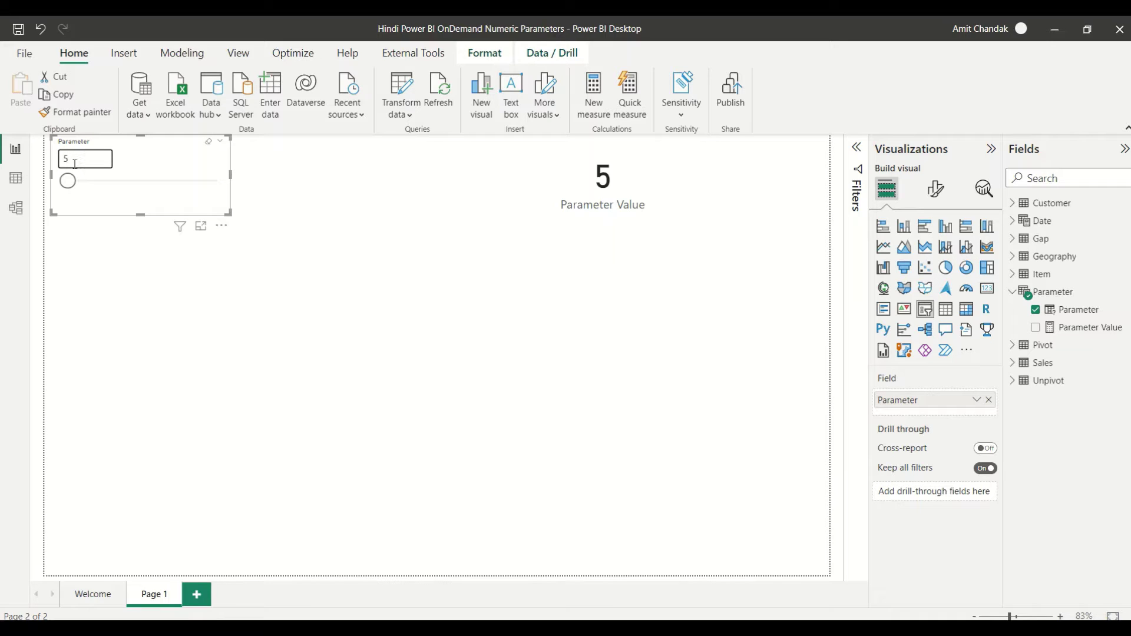
pyautogui.doubleClick(75, 164)
pyautogui.write('6')
pyautogui.click(114, 263)
pyautogui.moveTo(114, 181)
pyautogui.mouseDown()
pyautogui.moveTo(145, 182)
pyautogui.moveTo(113, 182)
pyautogui.mouseUp()
pyautogui.click(351, 298)
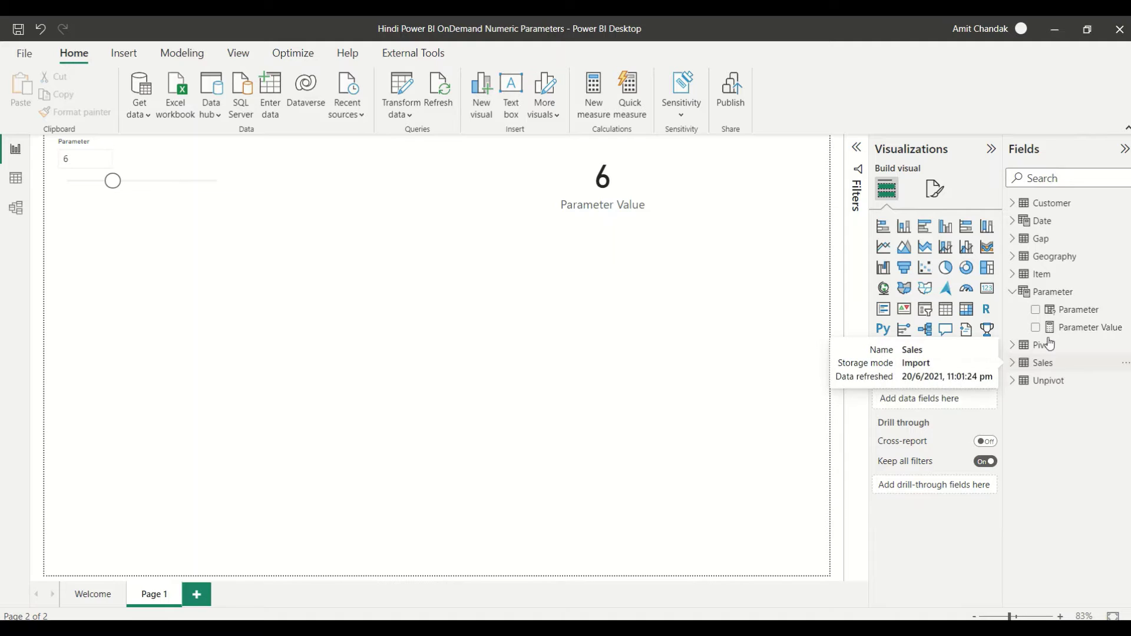
# - Add a large table visual below the slicer and fill it with City from the Geography table
pyautogui.click(1019, 259)
pyautogui.moveTo(1060, 280); pyautogui.dragTo(1007, 297)
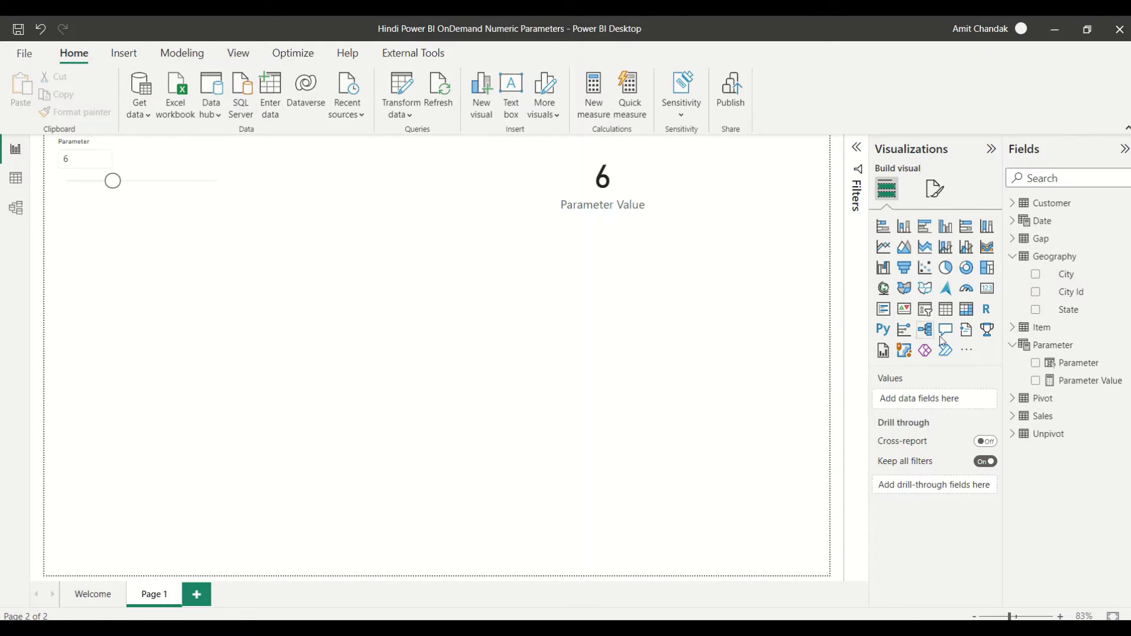
pyautogui.click(945, 309)
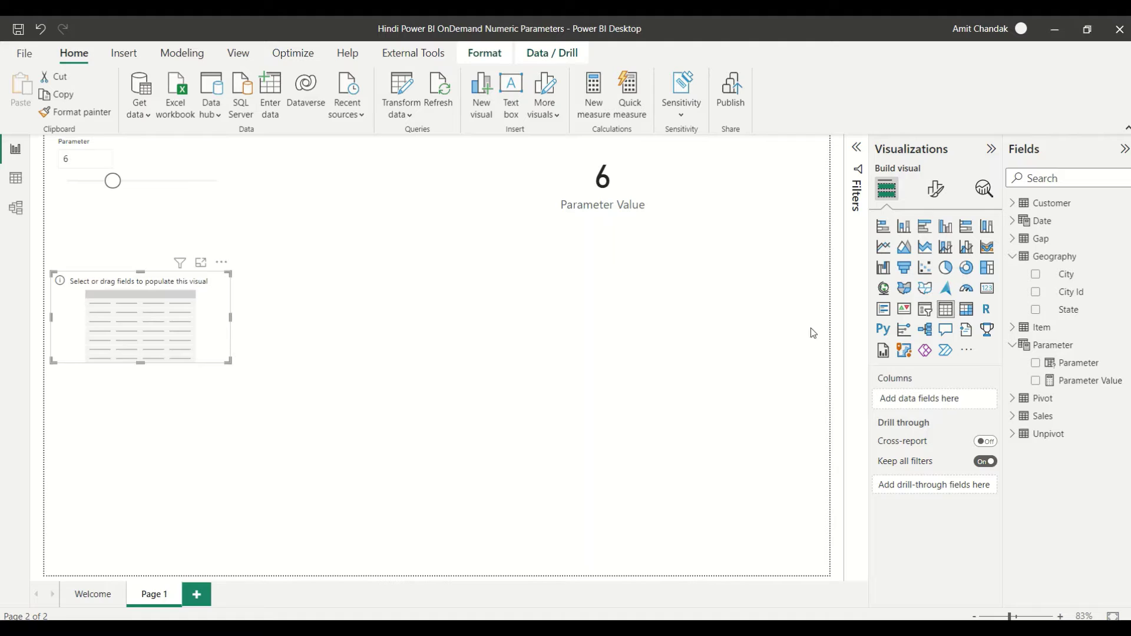
pyautogui.moveTo(198, 345); pyautogui.dragTo(524, 576)
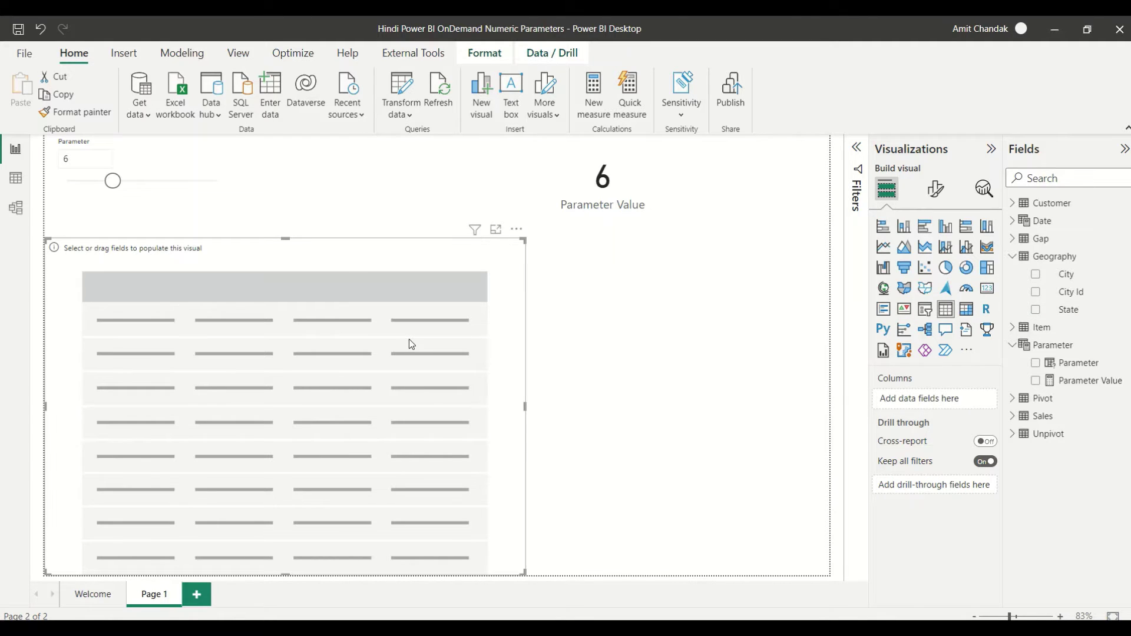
pyautogui.moveTo(1065, 275); pyautogui.dragTo(172, 372)
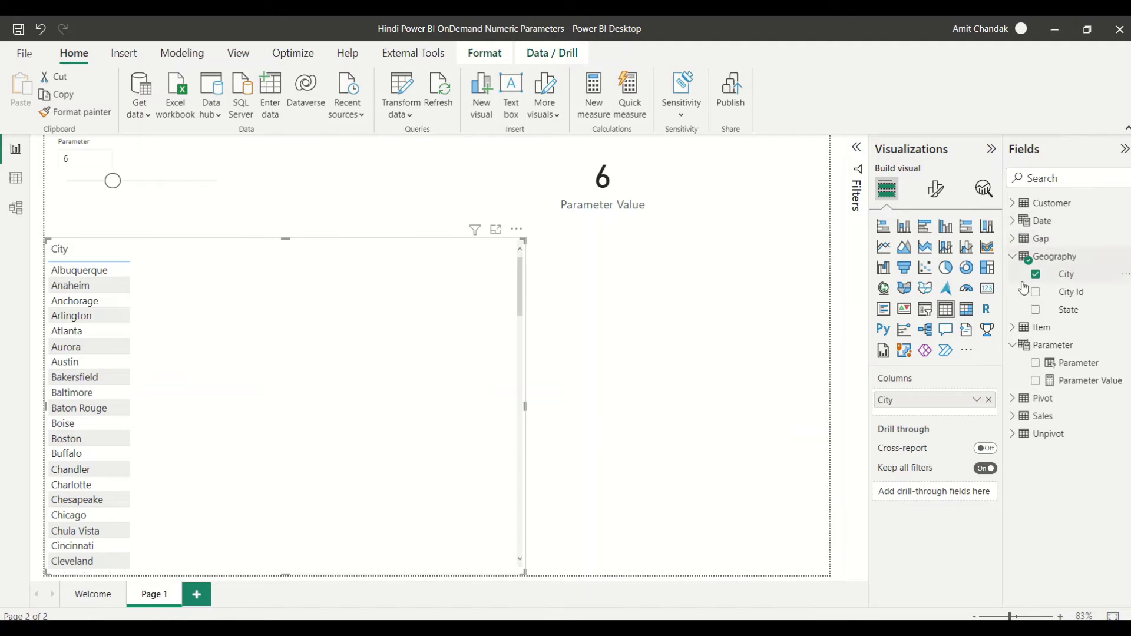
# - Add the Discount % measure from the Sales table to the city table
pyautogui.click(1022, 421)
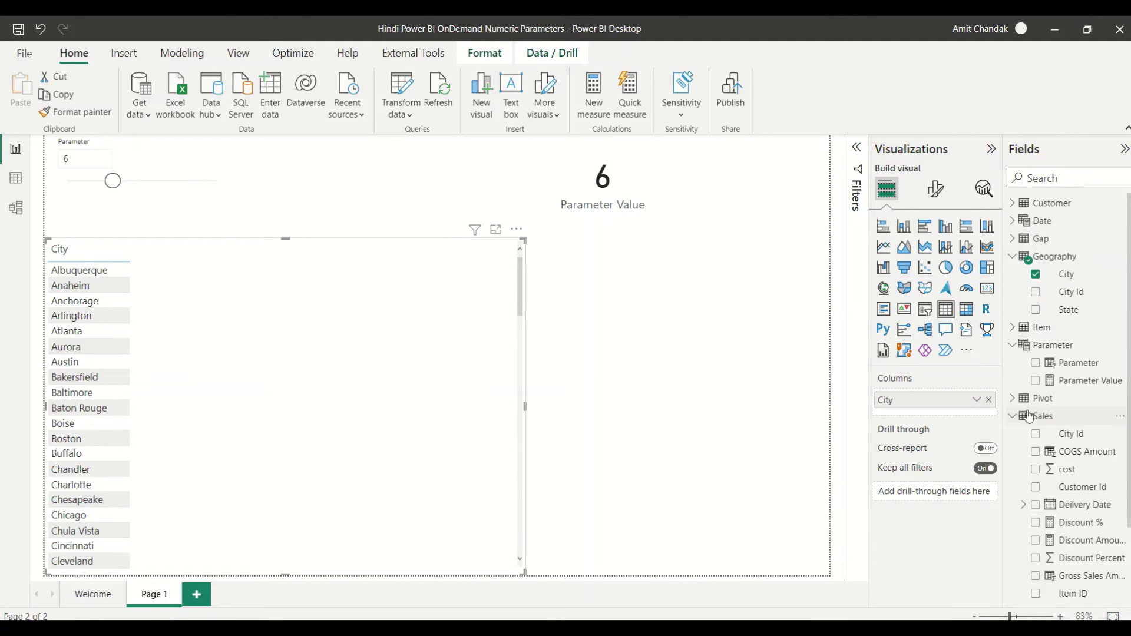
pyautogui.click(1012, 220)
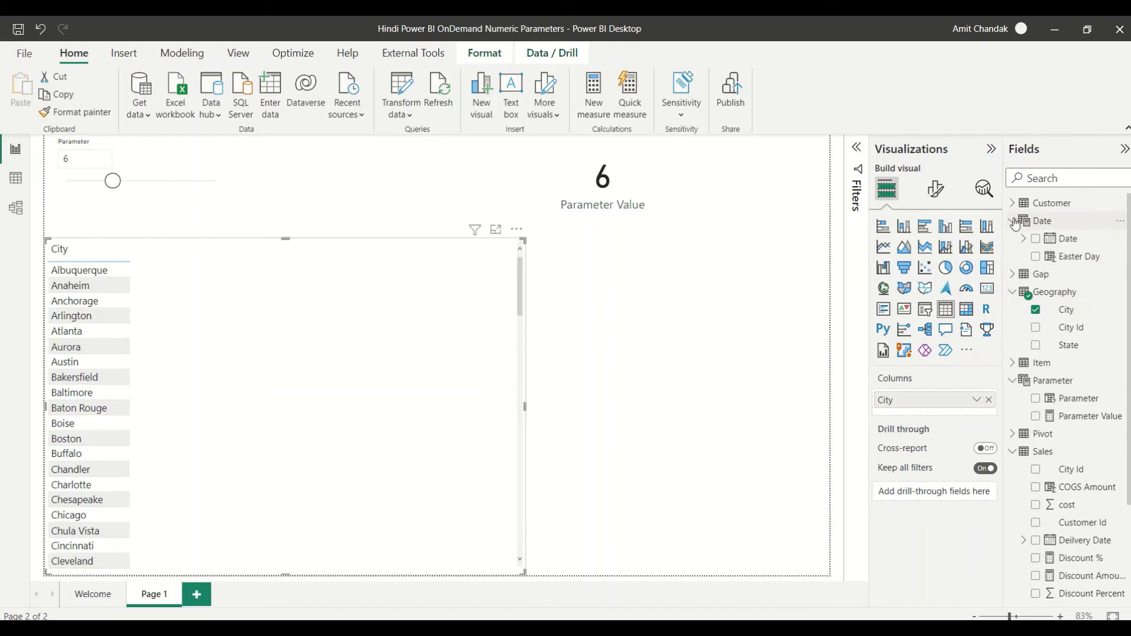
pyautogui.click(1012, 203)
pyautogui.scroll(-1, 1051, 336)
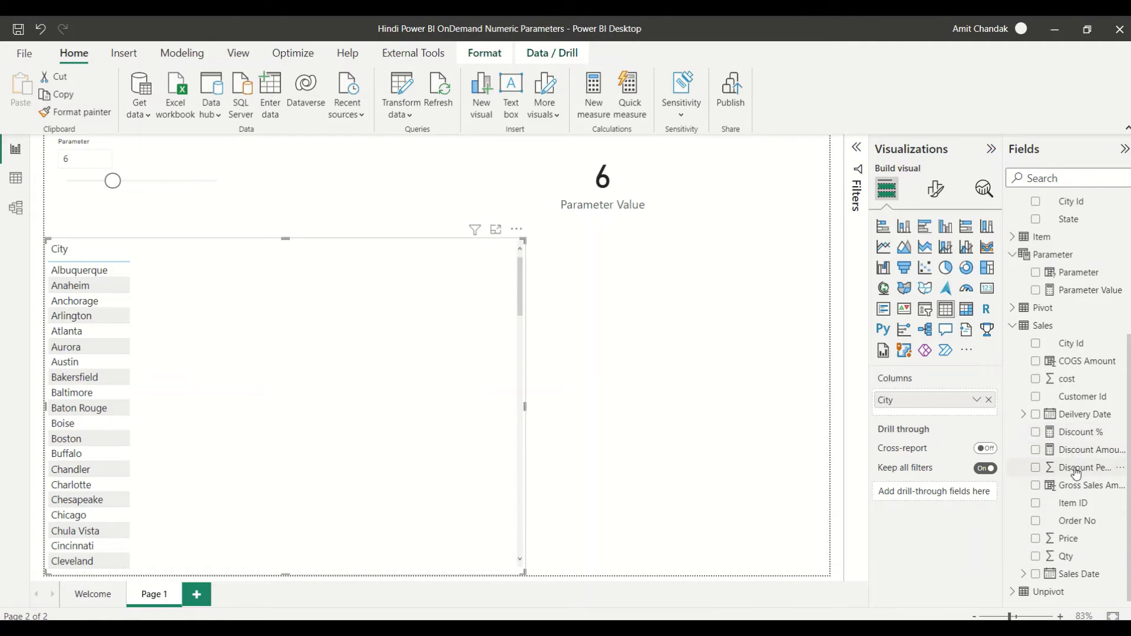
pyautogui.click(1043, 177)
pyautogui.write('net')
pyautogui.press('BackSpace')
pyautogui.press('BackSpace')
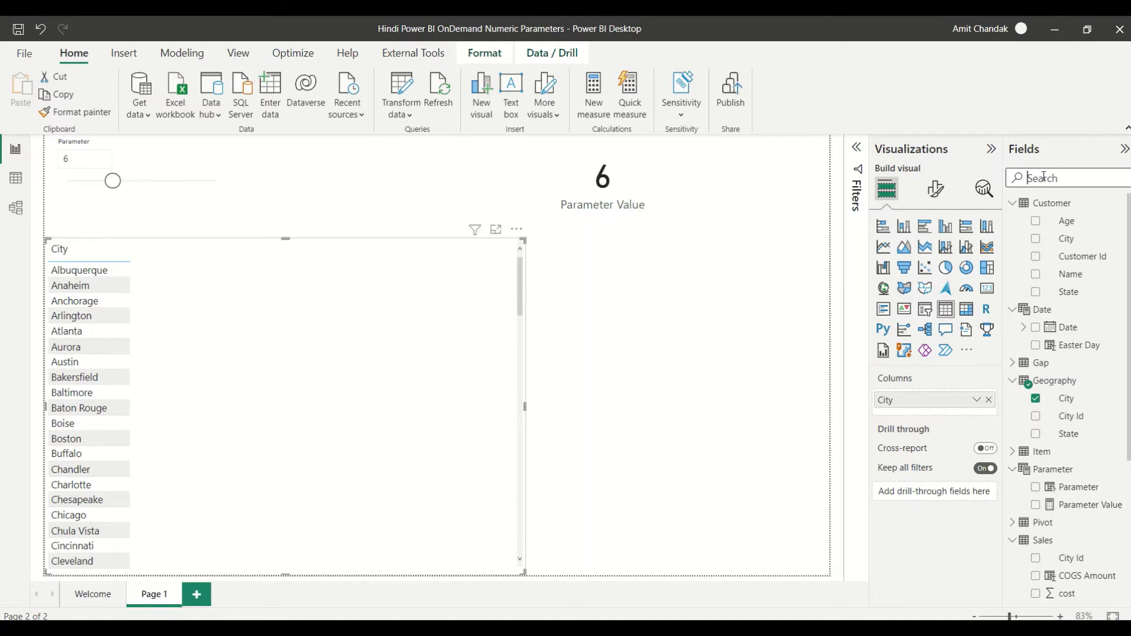
pyautogui.scroll(-4, 1087, 465)
pyautogui.moveTo(1090, 469); pyautogui.dragTo(264, 326)
# - Review the discount percentages by city and inspect the formula of the Discount % measure
pyautogui.scroll(-12, 246, 328)
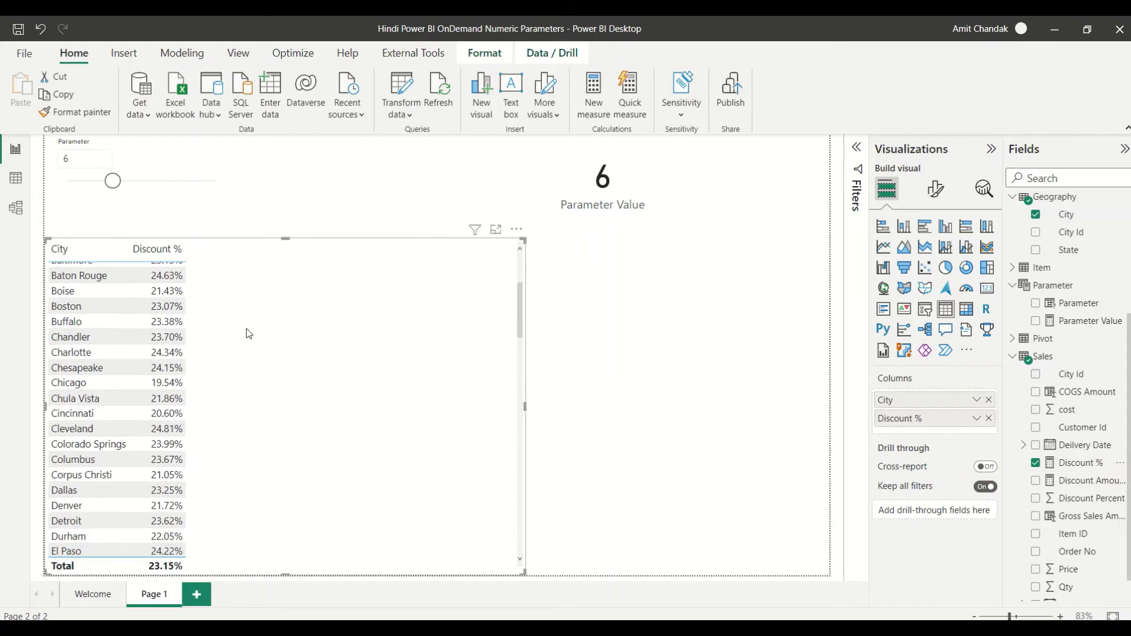
pyautogui.scroll(5, 246, 327)
pyautogui.scroll(5, 246, 327)
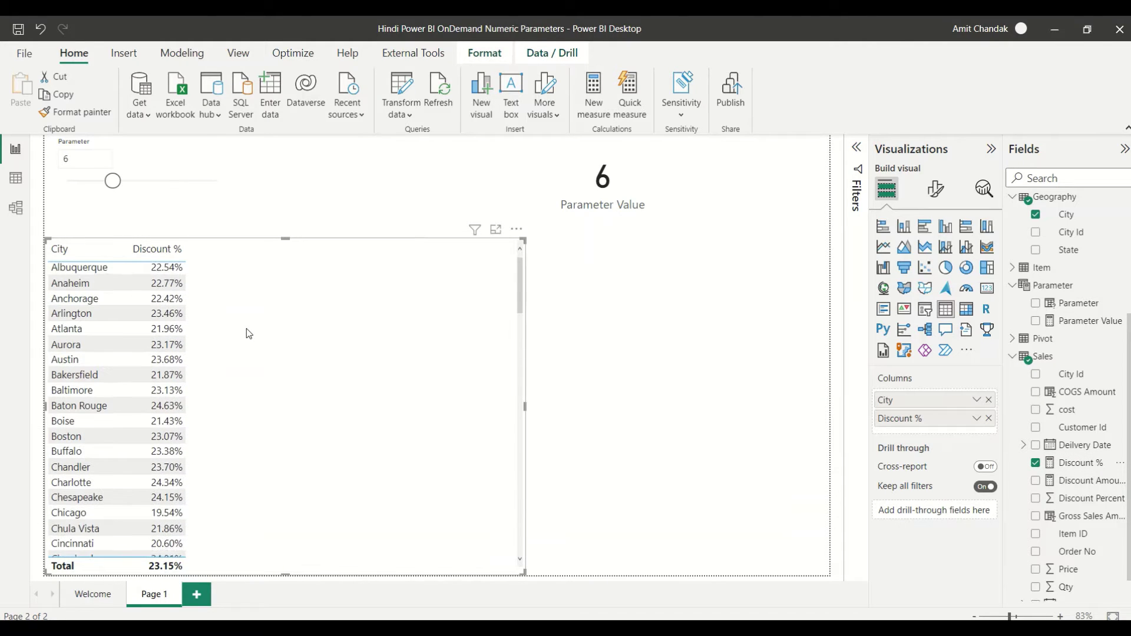
pyautogui.click(1079, 469)
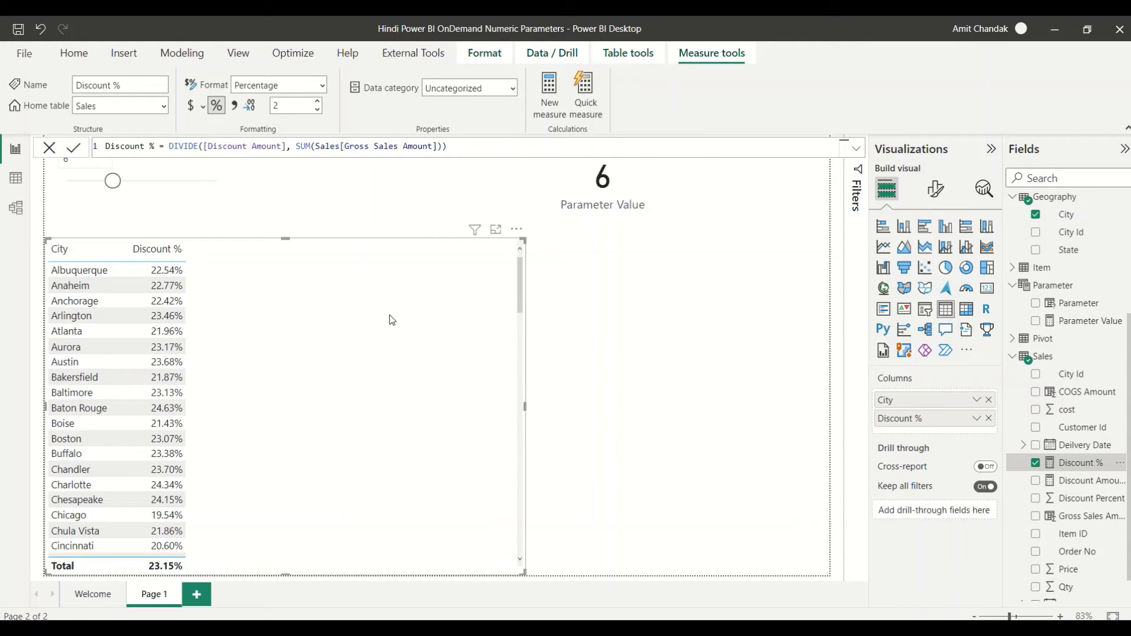
# - Create a new measure named TOPN and start its formula with the TOPN function using [Parameter Value] as the N value
pyautogui.click(676, 326)
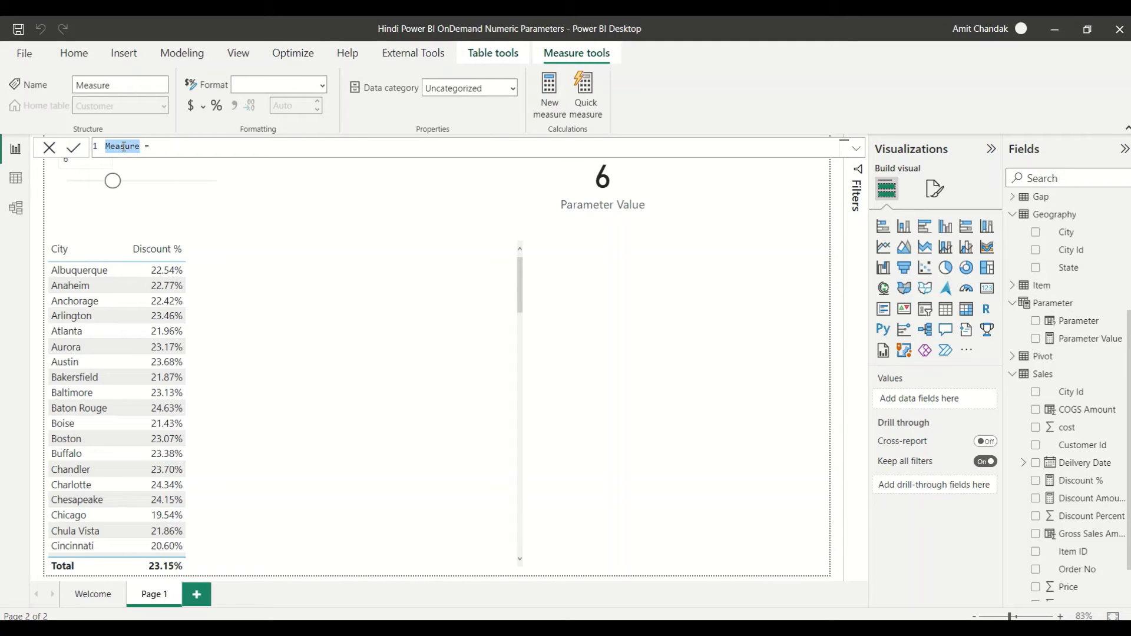
pyautogui.write('TOPN = TOPN')
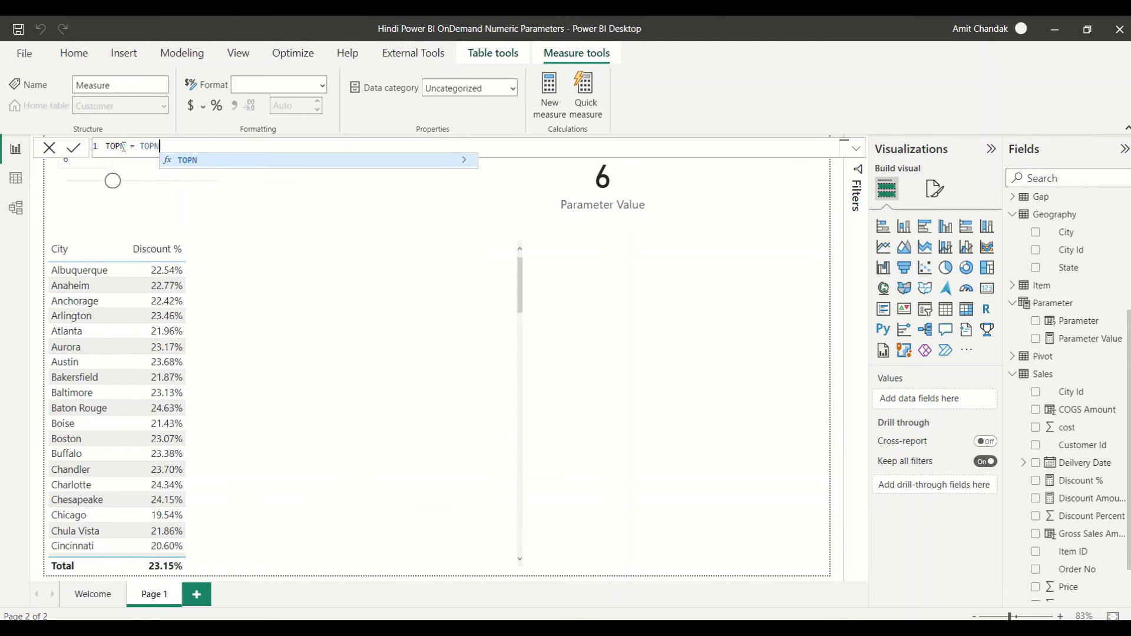
pyautogui.write('(')
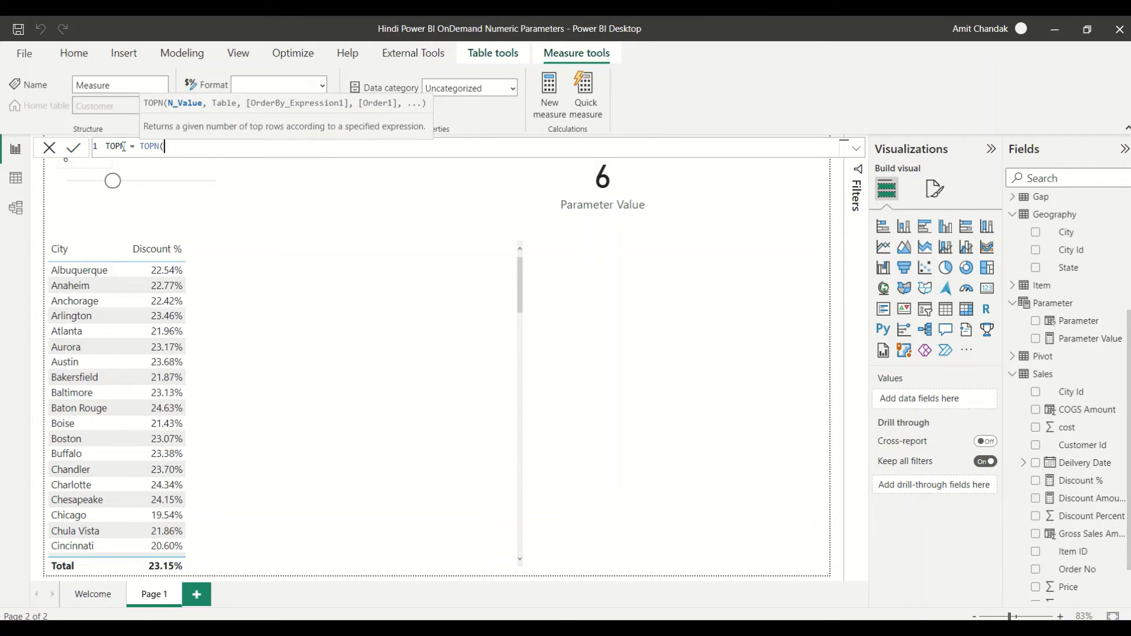
pyautogui.write('[p')
pyautogui.press('Tab')
pyautogui.write(',')
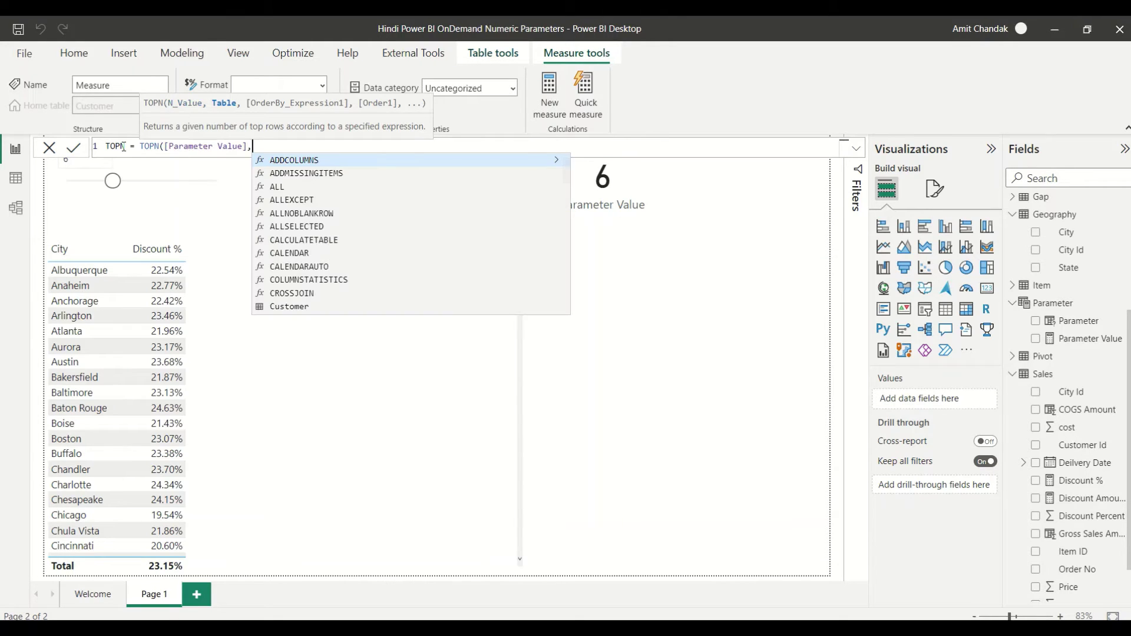
# - Enter ALLSELECTED(Geography[City]) as the table argument of the TOPN function
pyautogui.write('alls')
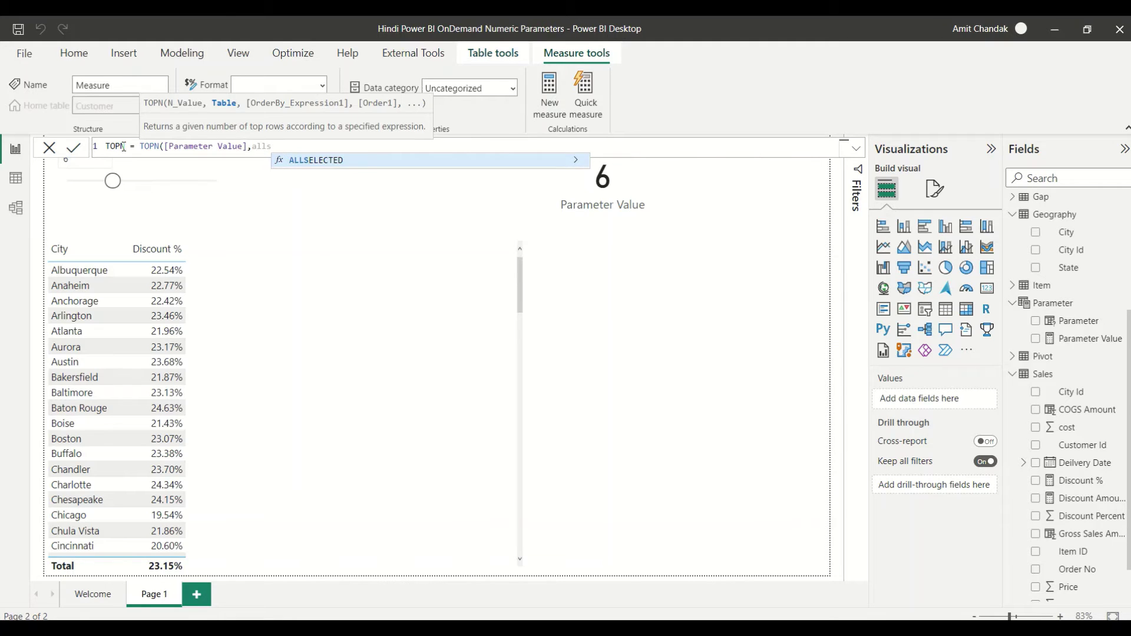
pyautogui.press('Tab')
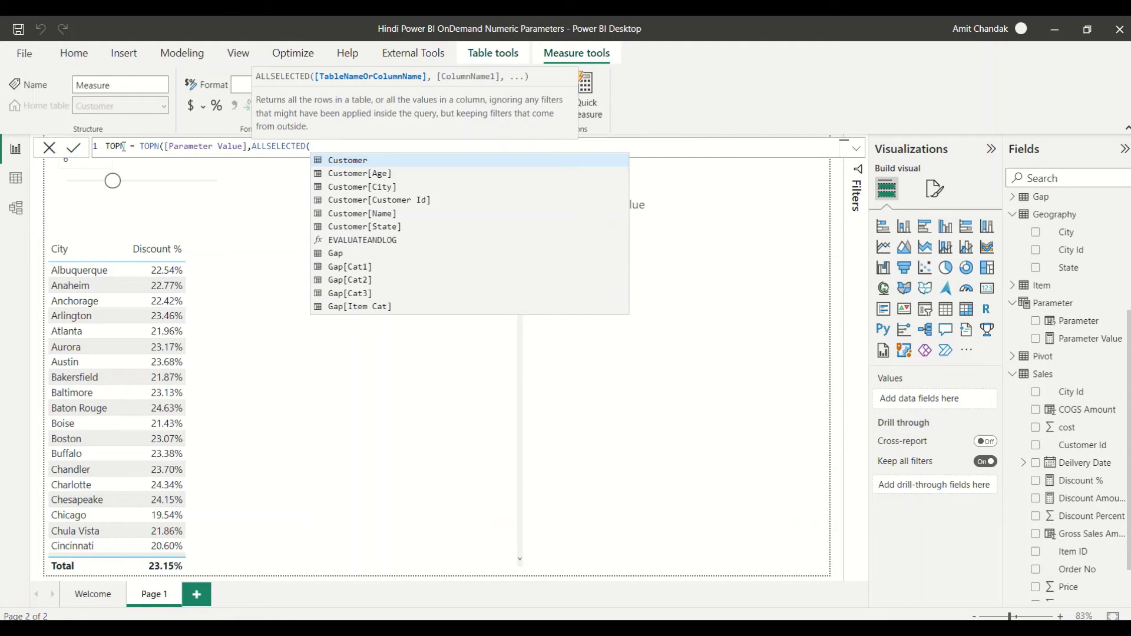
pyautogui.write('ge')
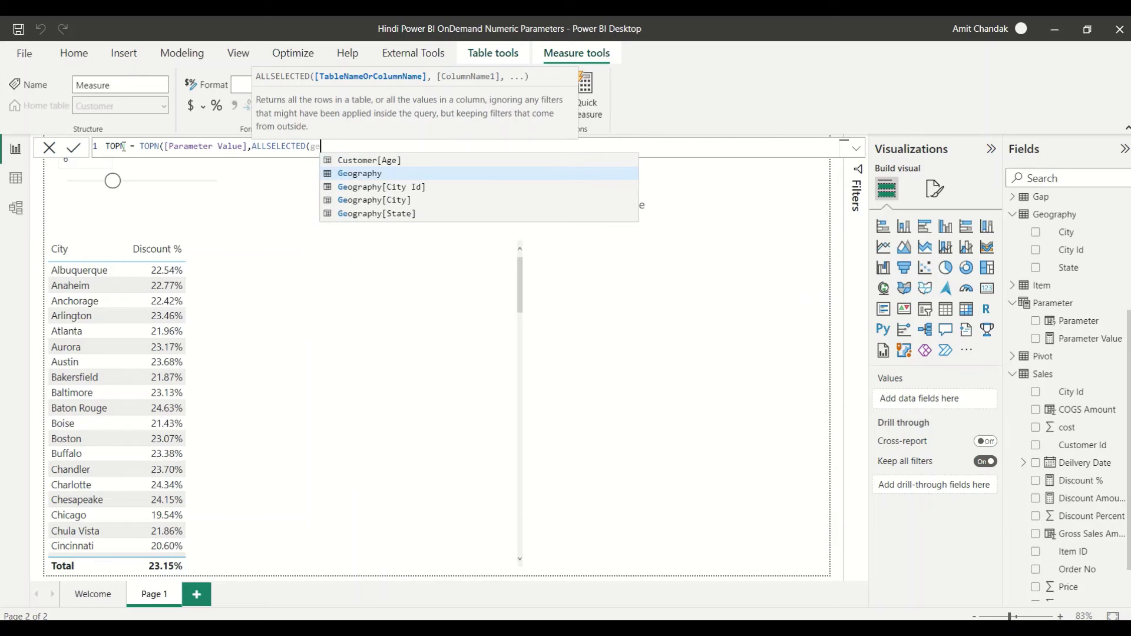
pyautogui.press('Down')
pyautogui.press('Down')
pyautogui.press('Tab')
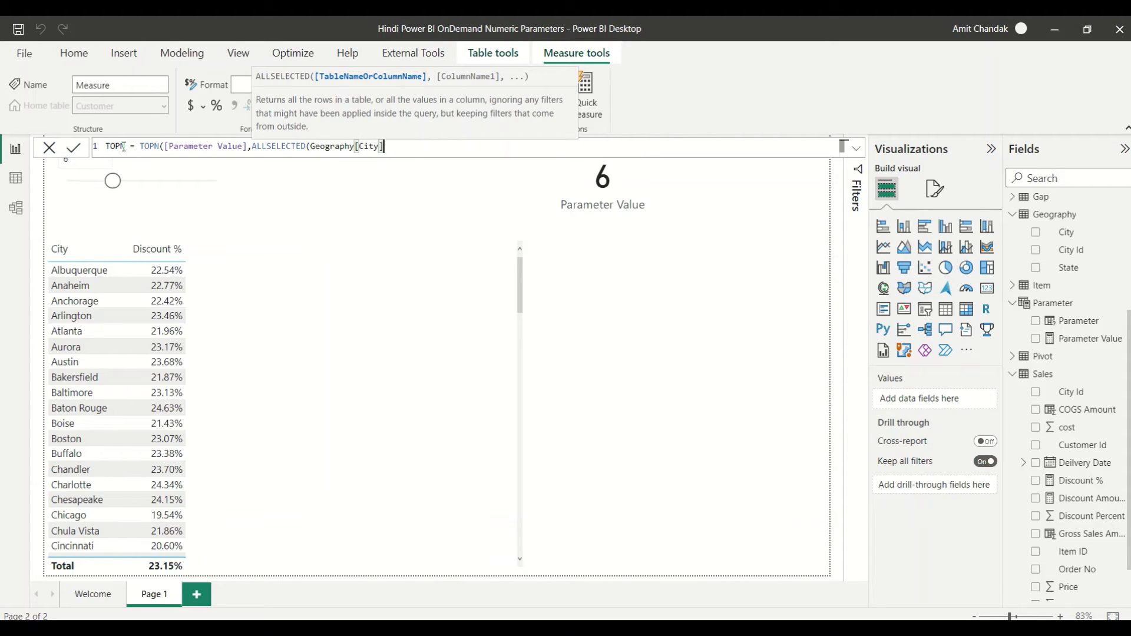
pyautogui.write(')')
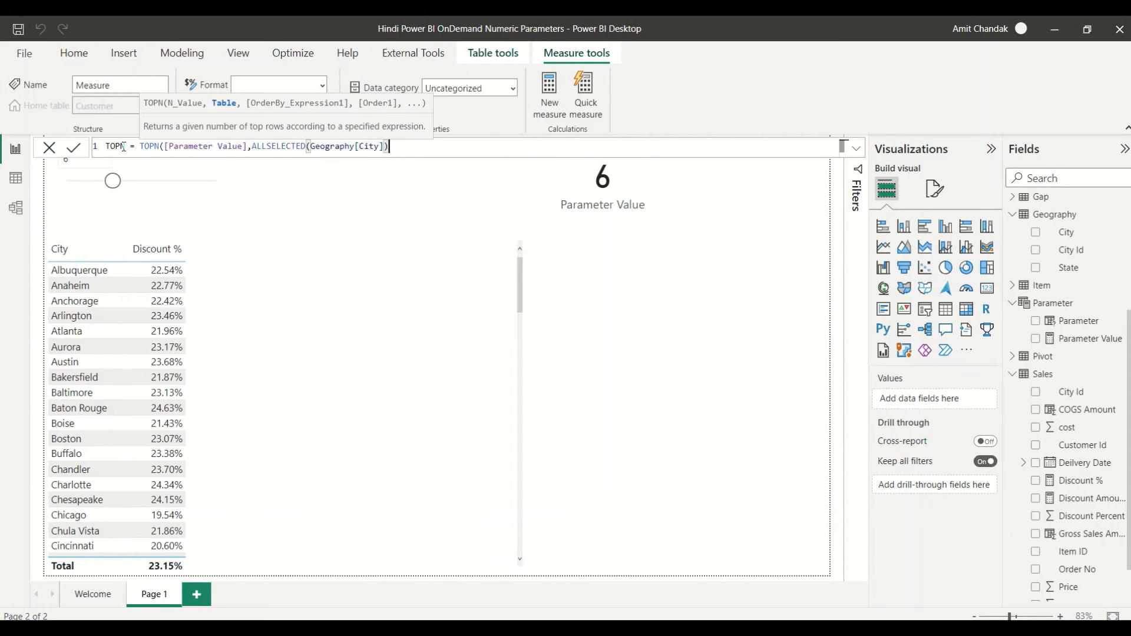
# - Order the TOPN function by [Discount %] with DESC, close the formula, and commit the measure
pyautogui.write(',')
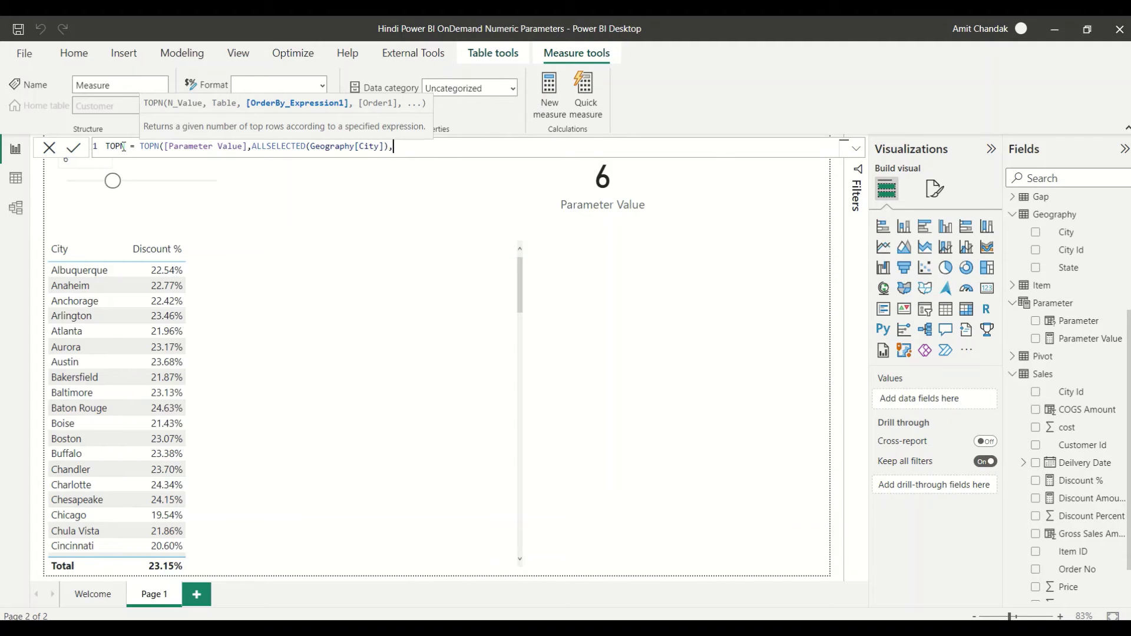
pyautogui.write('[di')
pyautogui.press('Tab')
pyautogui.write(',')
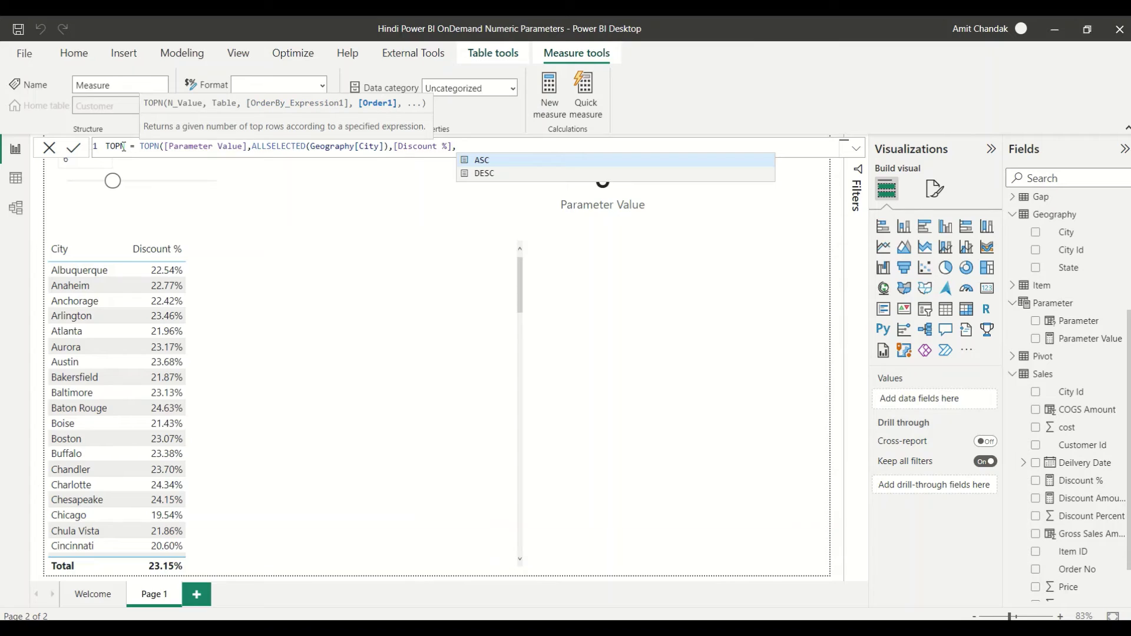
pyautogui.write('DESC')
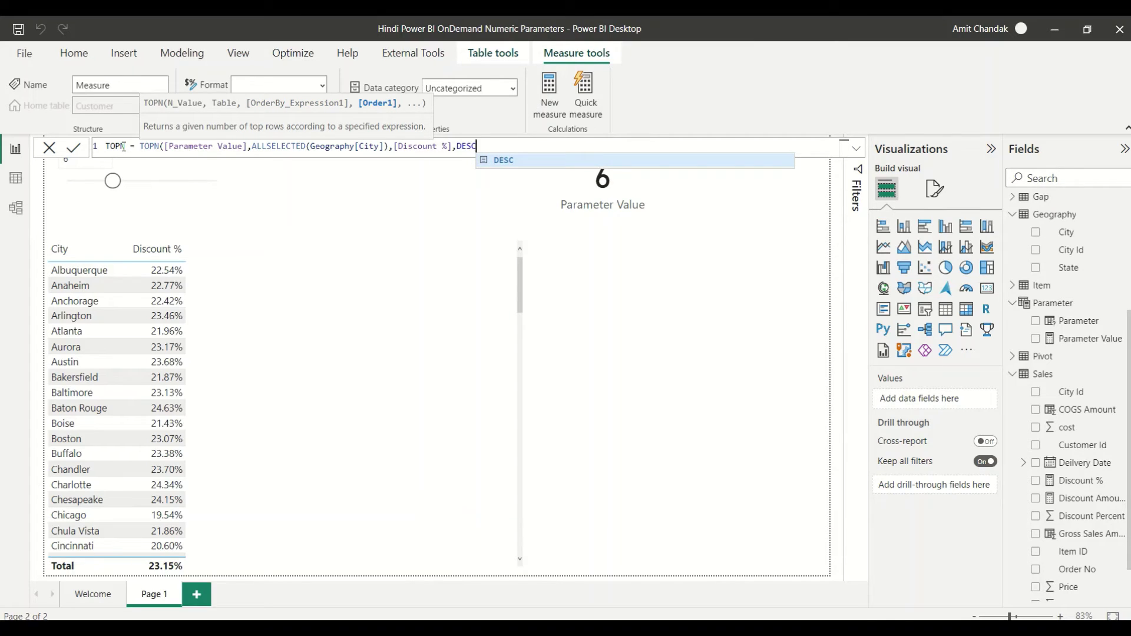
pyautogui.write(')')
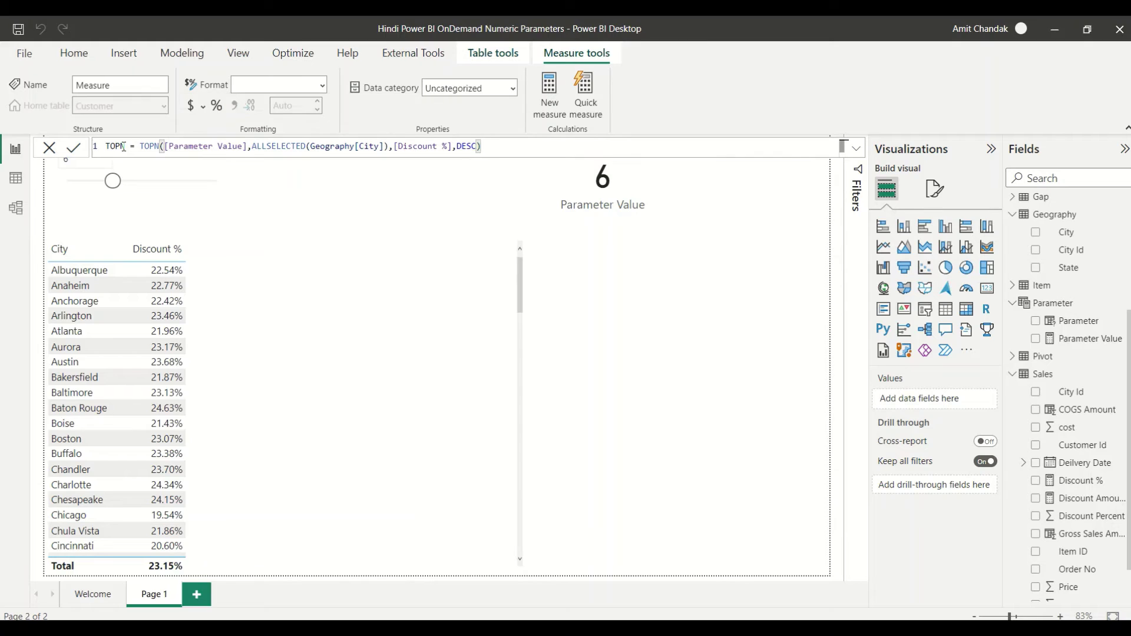
pyautogui.press('Return')
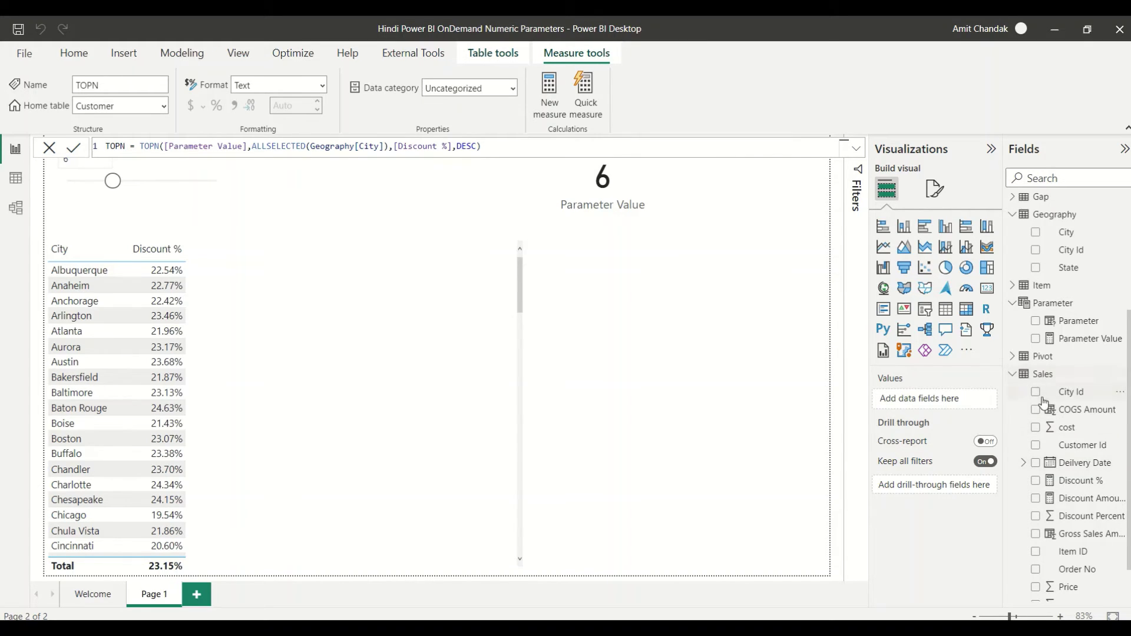
# - Add the TOPN measure from the Customer table to the city table and read the visual's error details
pyautogui.scroll(-3, 1066, 406)
pyautogui.scroll(5, 1073, 436)
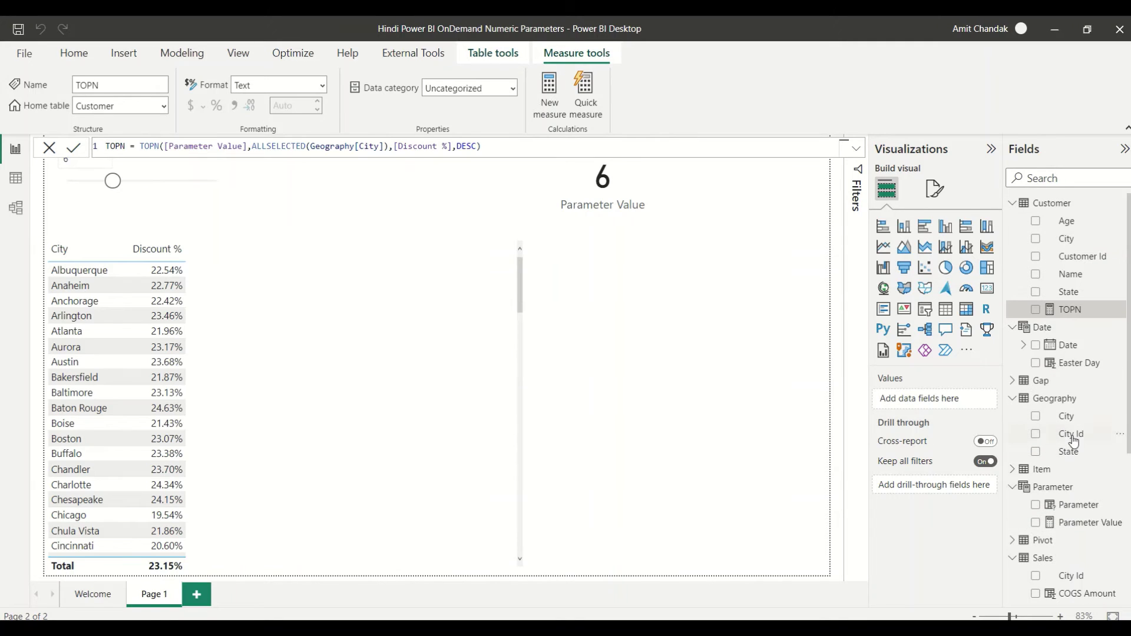
pyautogui.moveTo(1070, 310); pyautogui.dragTo(323, 348)
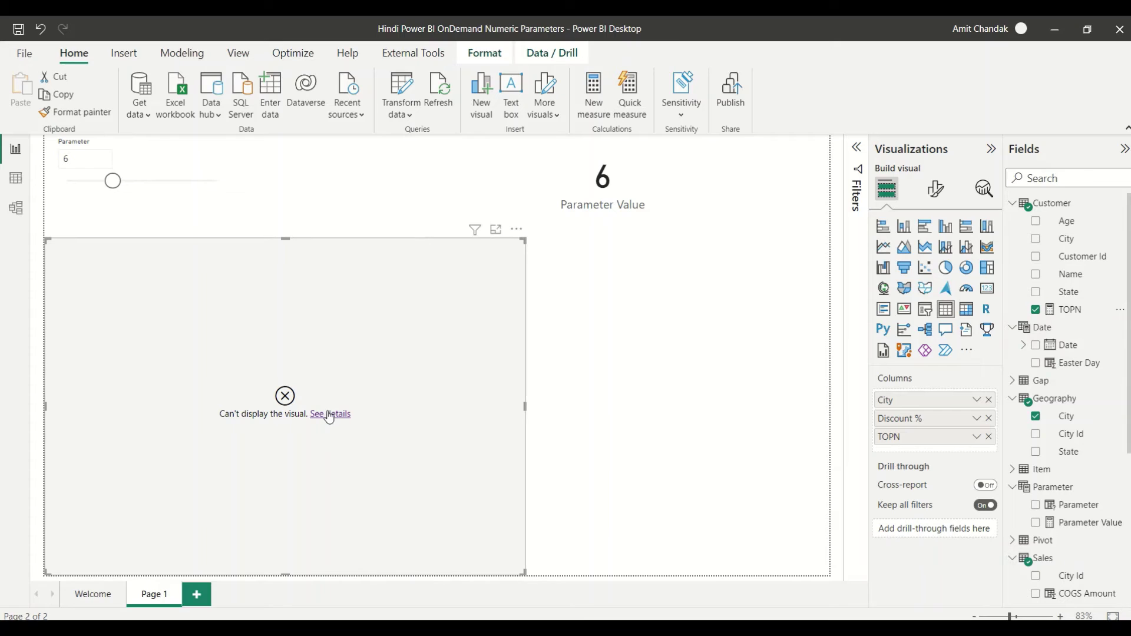
pyautogui.click(329, 414)
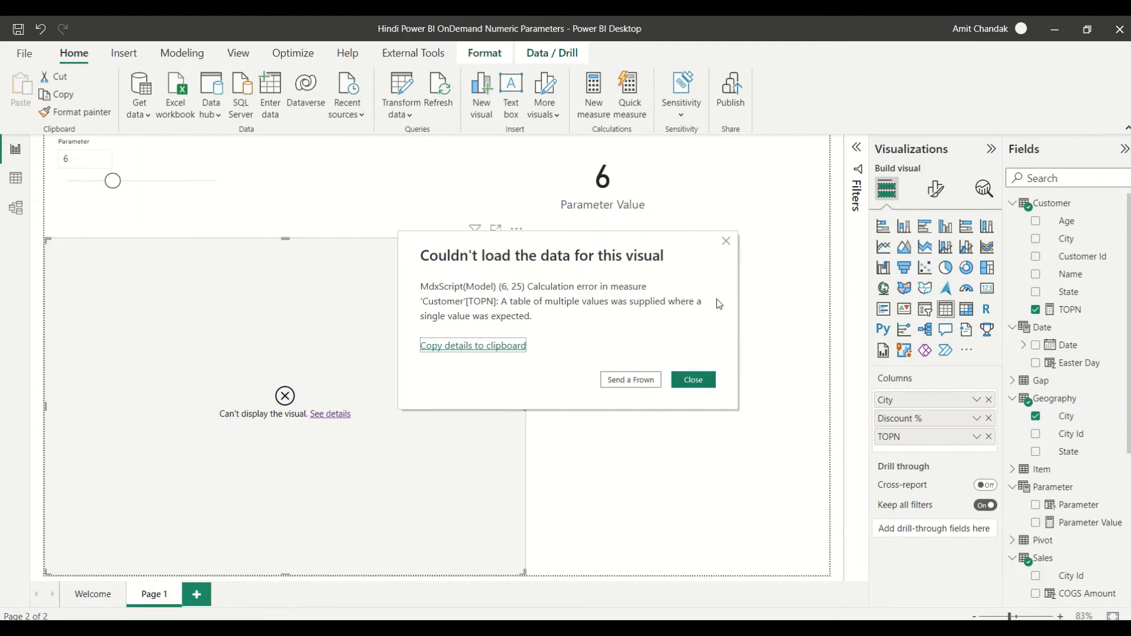
pyautogui.click(726, 242)
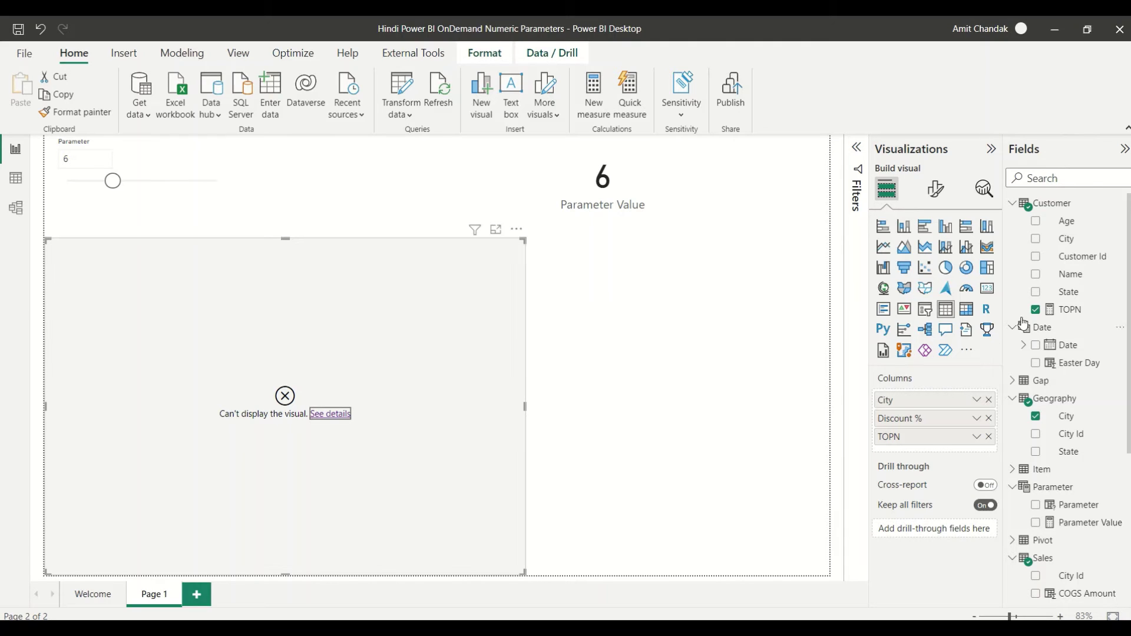
# - Wrap the TOPN measure's formula in CALCULATE with [Discount %] as the expression and the TOPN function as its filter
pyautogui.click(1081, 314)
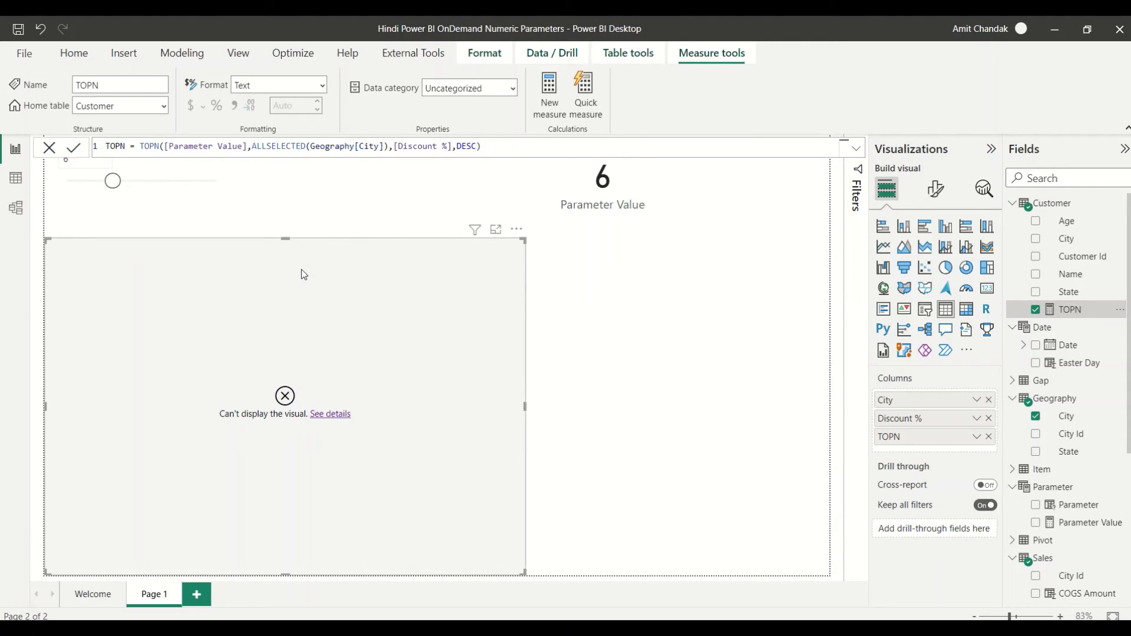
pyautogui.doubleClick(140, 147)
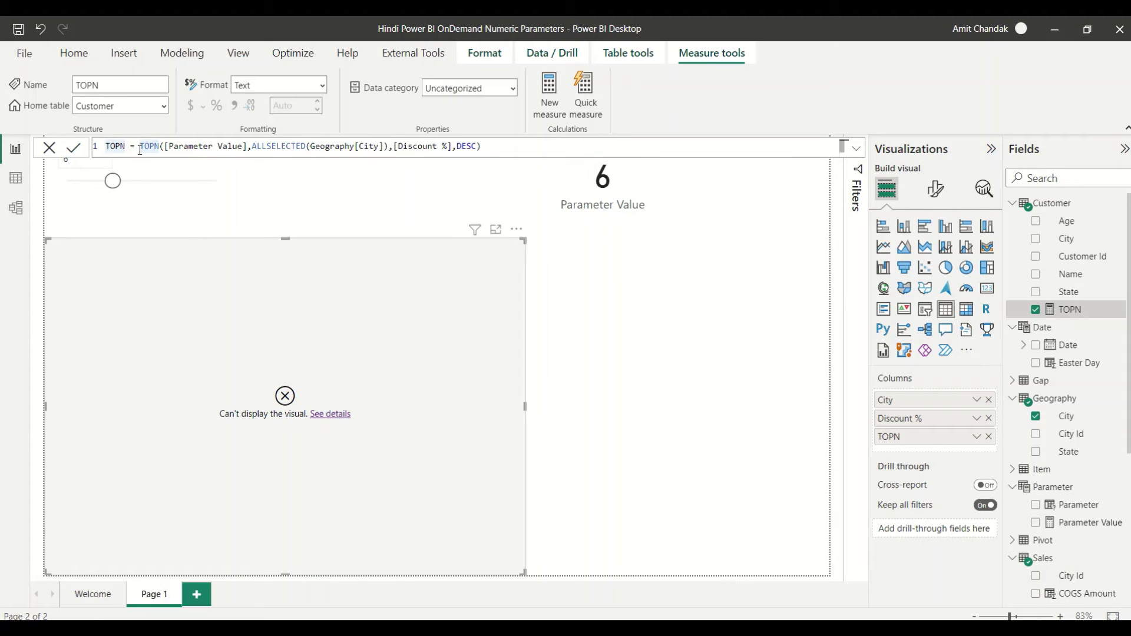
pyautogui.write('CALCULATE(')
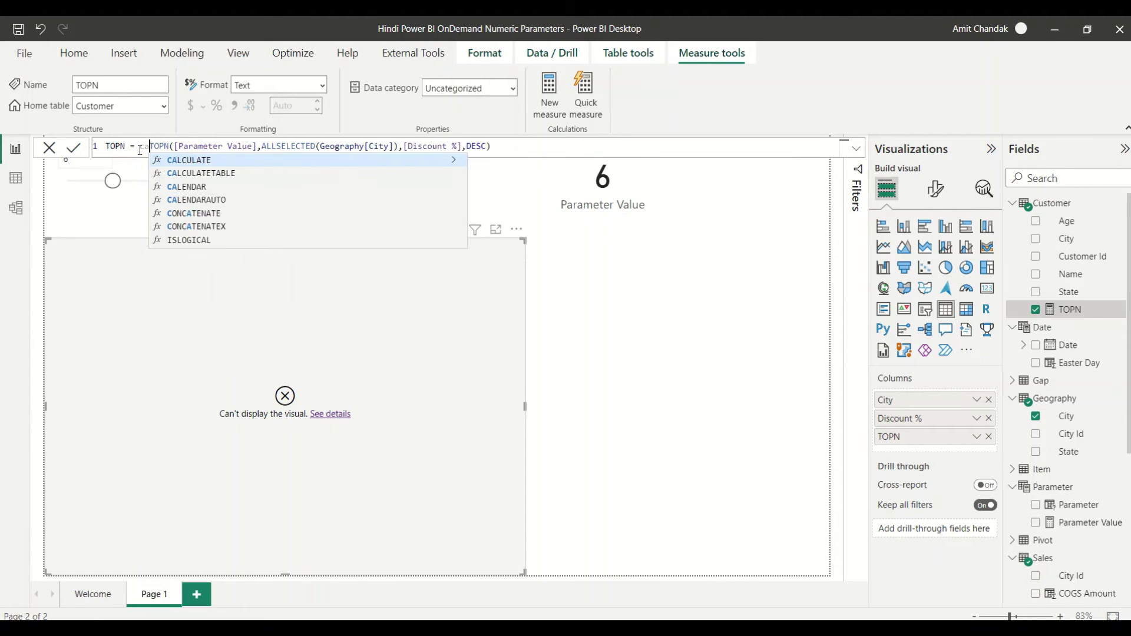
pyautogui.write('[')
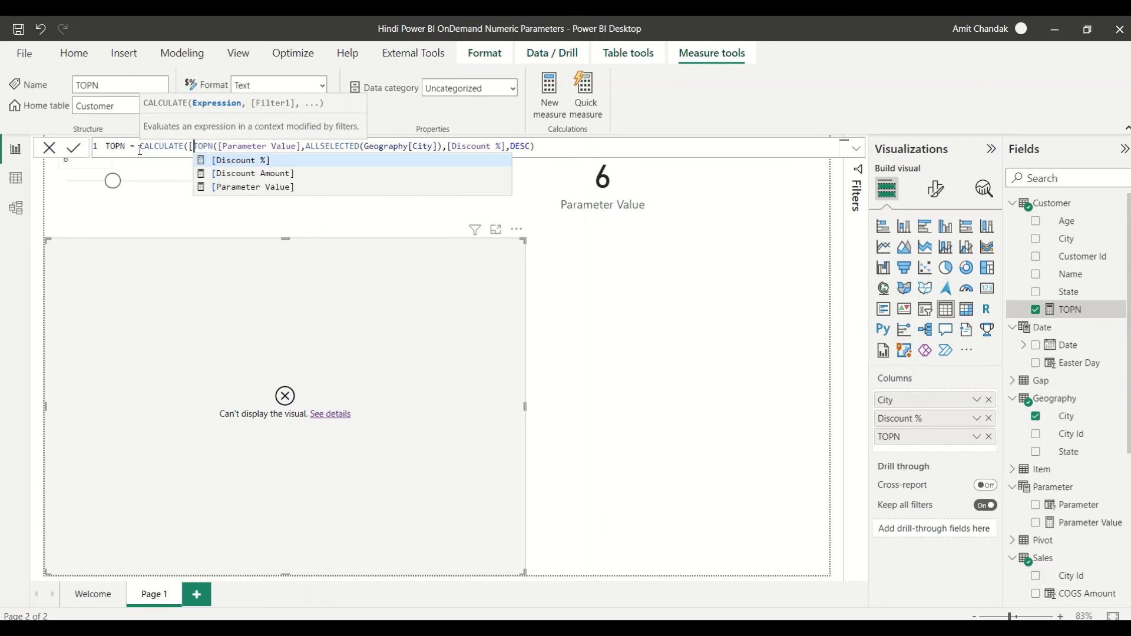
pyautogui.write('N')
pyautogui.press('BackSpace')
pyautogui.press('Tab')
pyautogui.write(',')
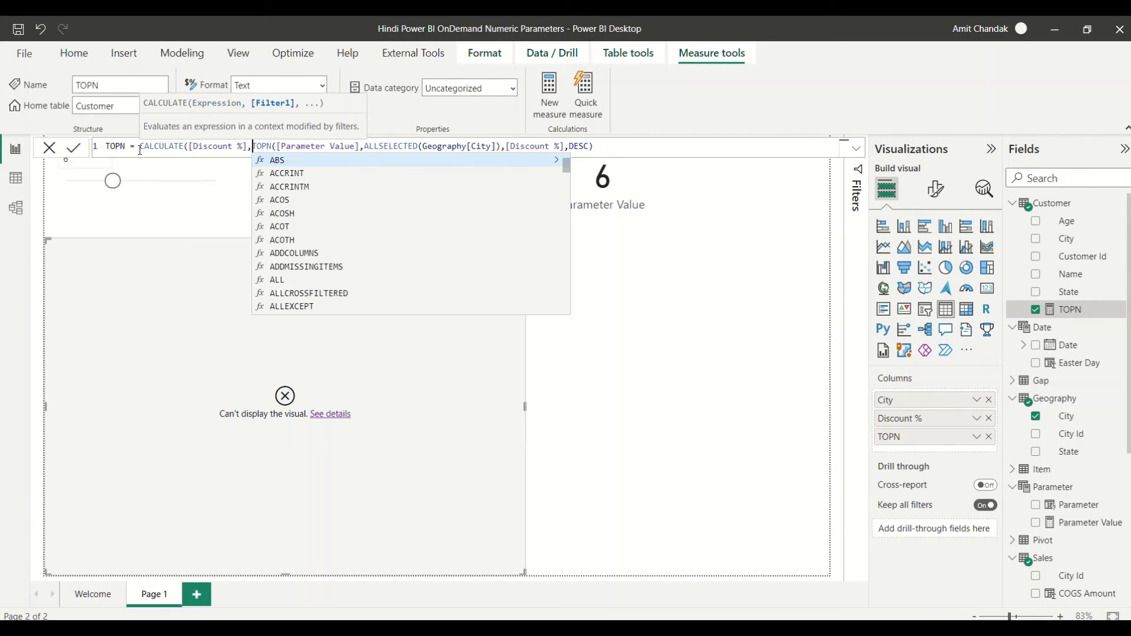
# - Close and commit the CALCULATE formula of the TOPN measure, and check its values down the city table
pyautogui.click(602, 147)
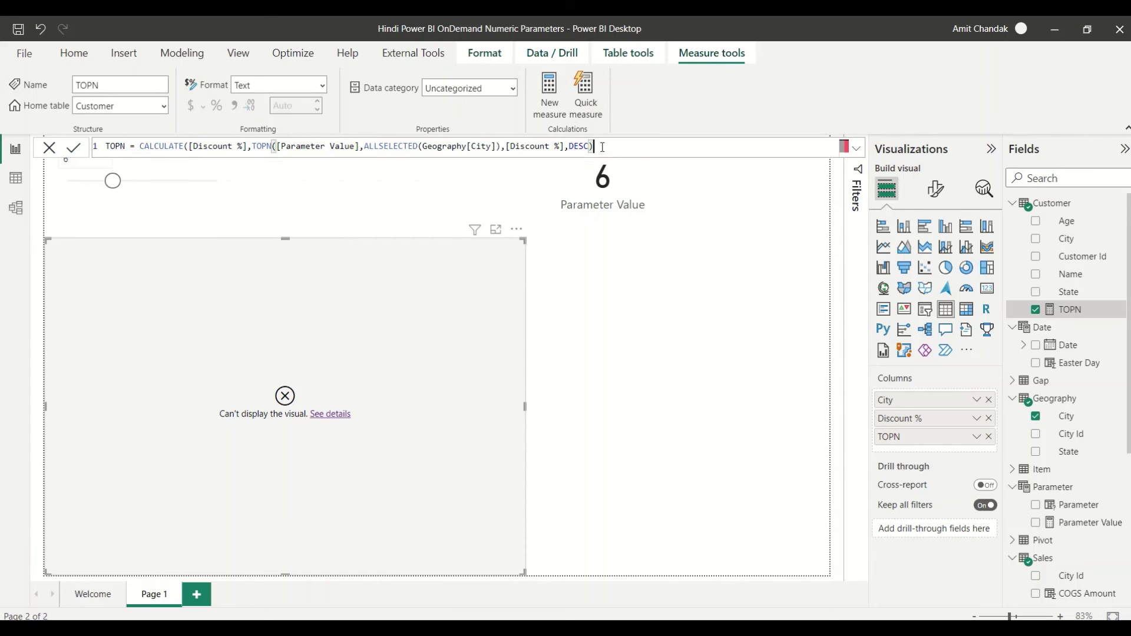
pyautogui.write(')')
pyautogui.press('Return')
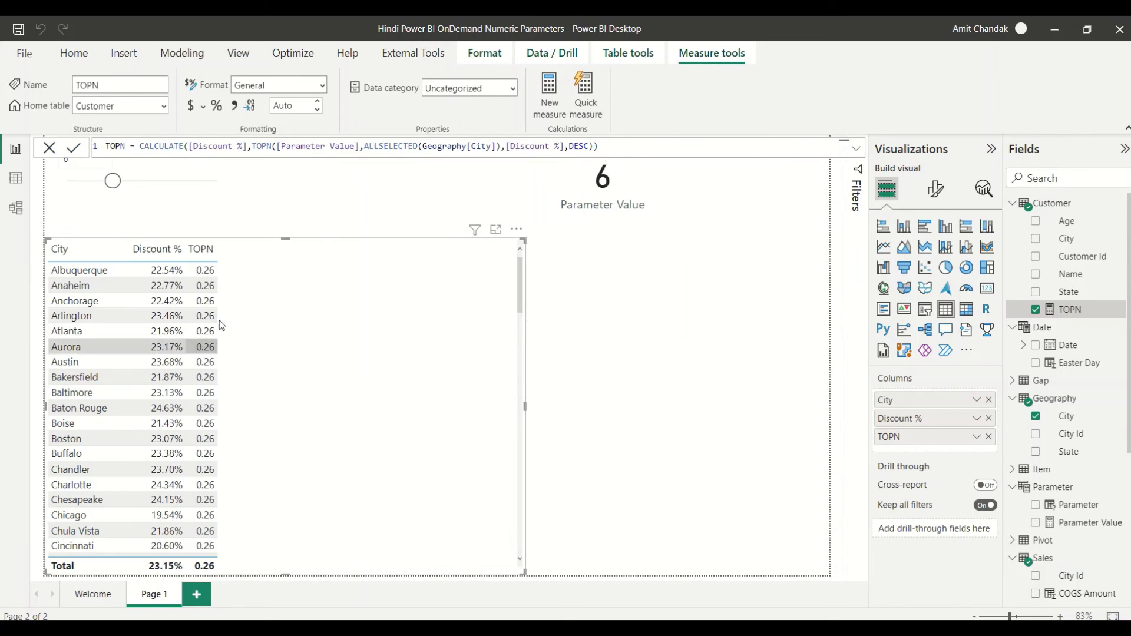
pyautogui.scroll(-2, 213, 342)
pyautogui.scroll(2, 214, 339)
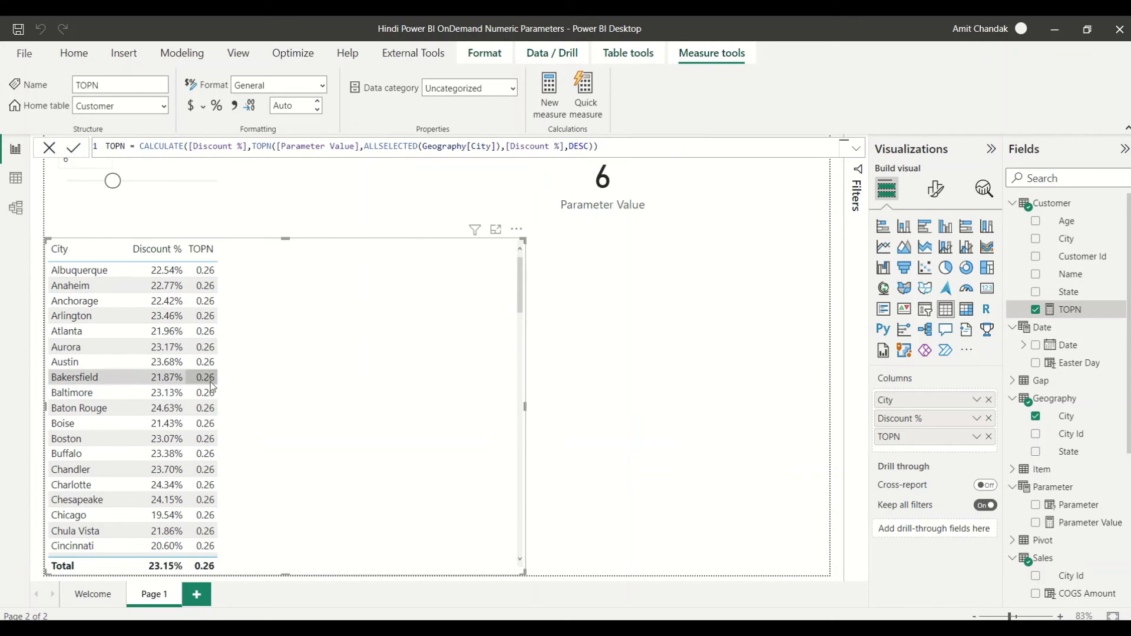
pyautogui.scroll(-4, 213, 384)
pyautogui.scroll(-2, 212, 384)
pyautogui.scroll(6, 212, 377)
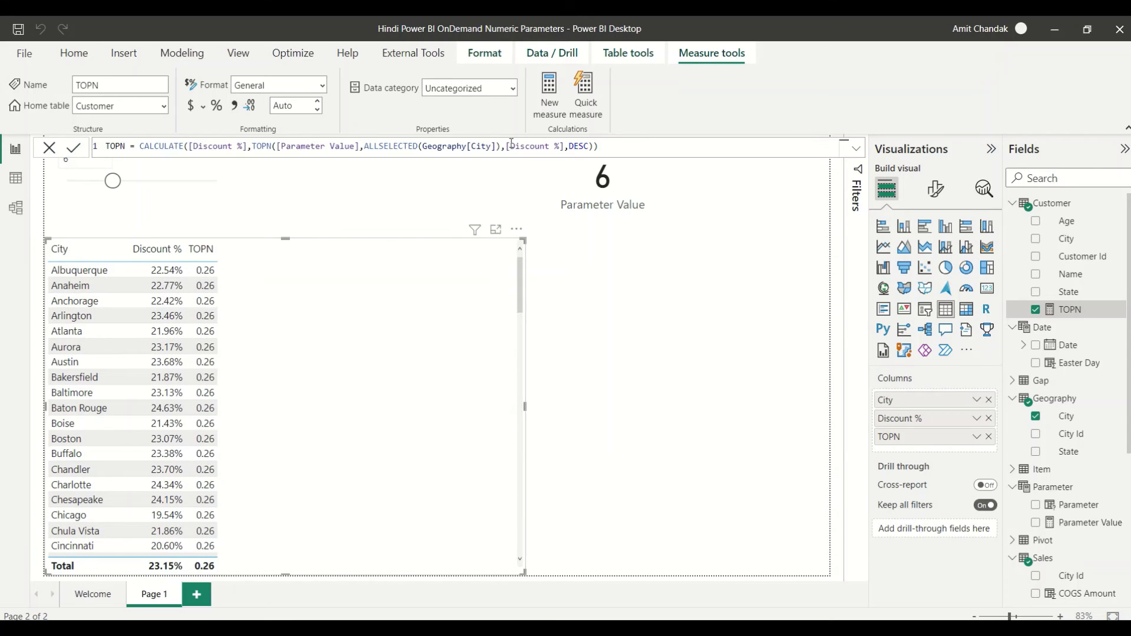
# - Add VALUES(Geography[City]) as a second CALCULATE filter at the end of the TOPN measure's formula and commit it
pyautogui.click(593, 147)
pyautogui.write(', valu')
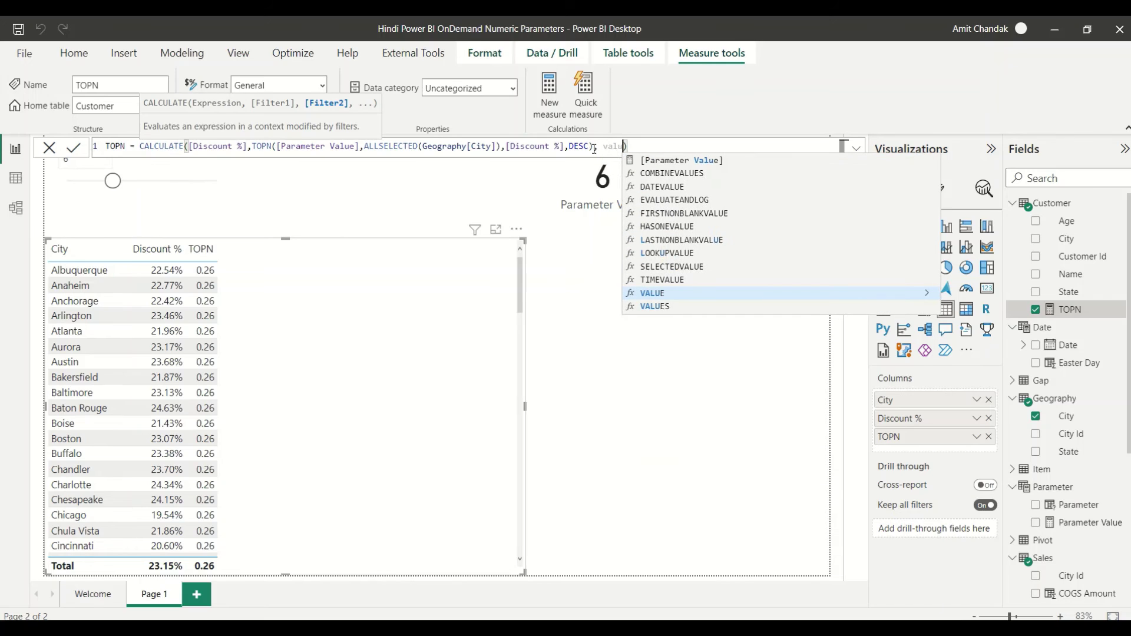
pyautogui.press('Down')
pyautogui.press('Tab')
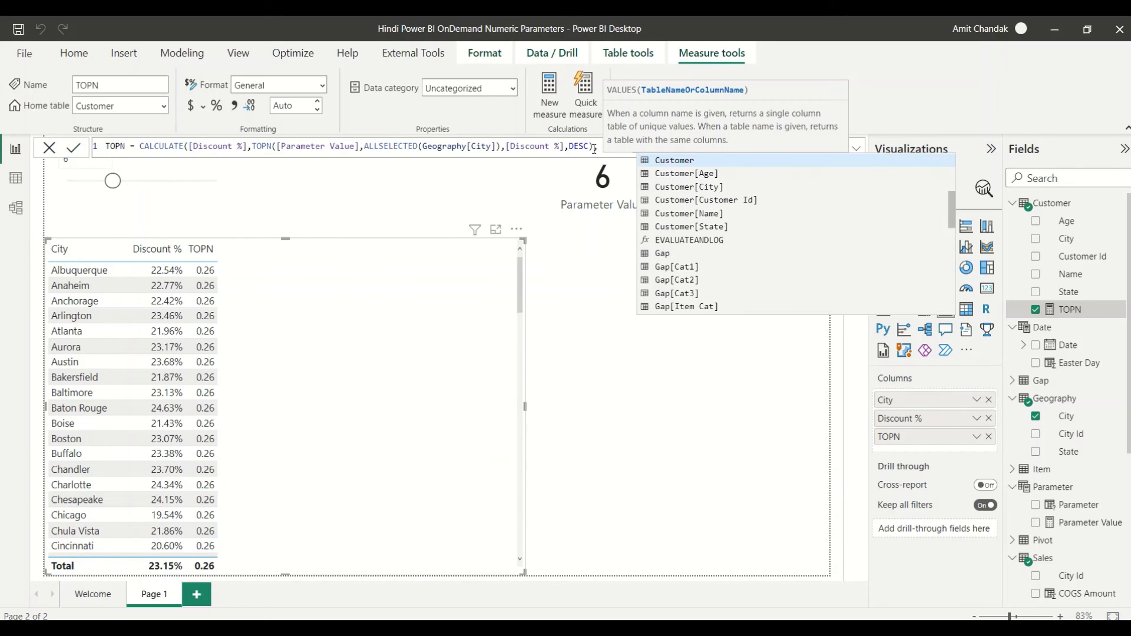
pyautogui.press('Down')
pyautogui.press('Down')
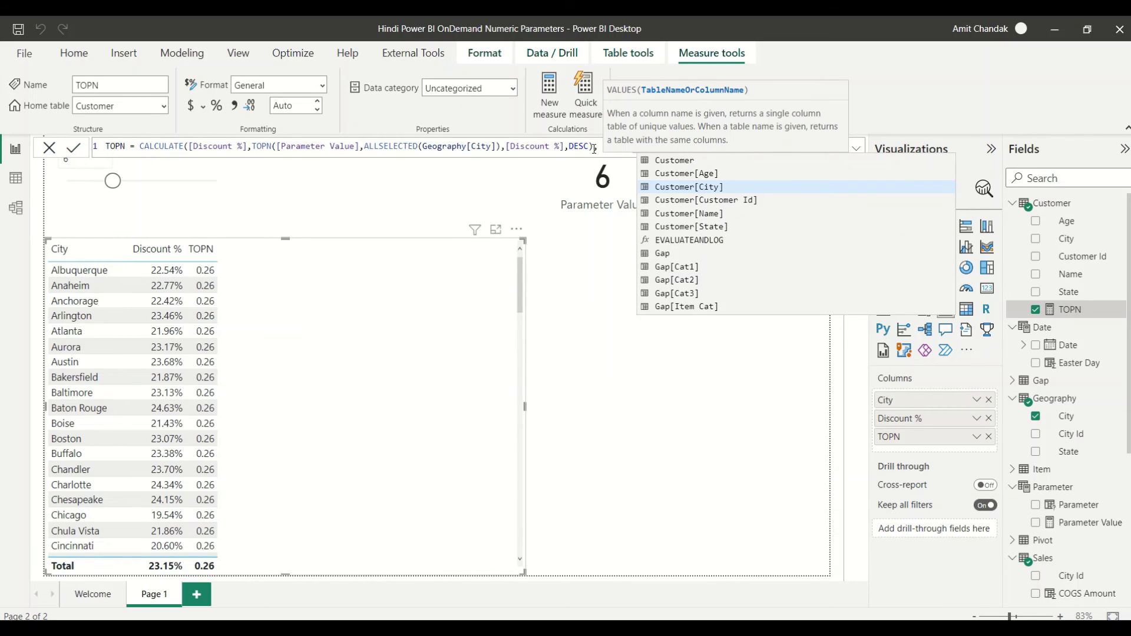
pyautogui.write('ge')
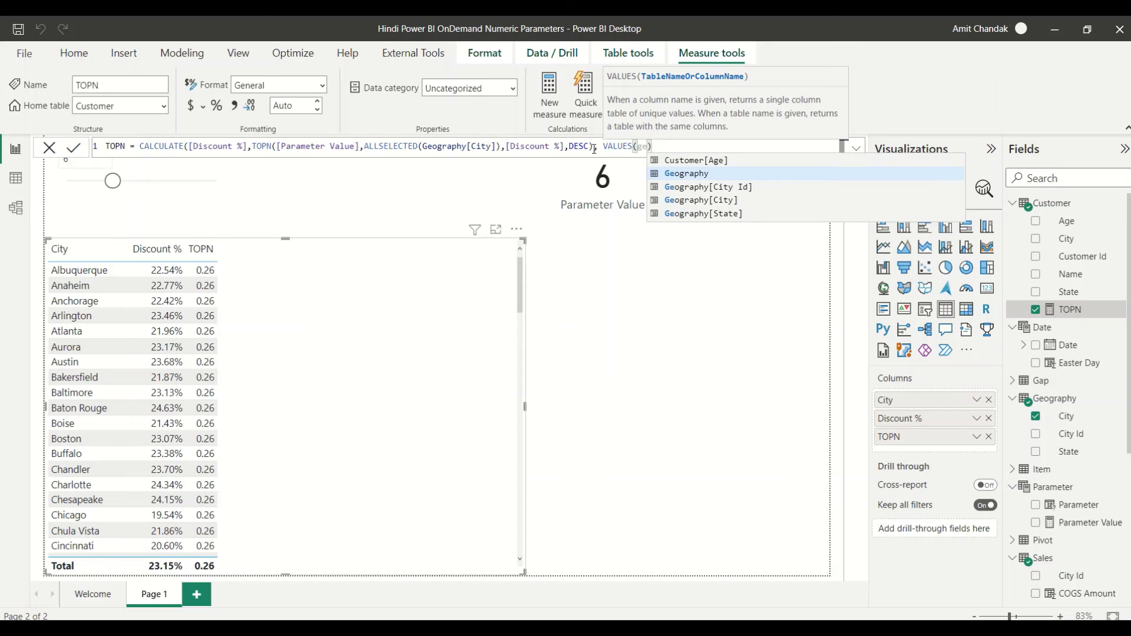
pyautogui.press('Down')
pyautogui.press('Tab')
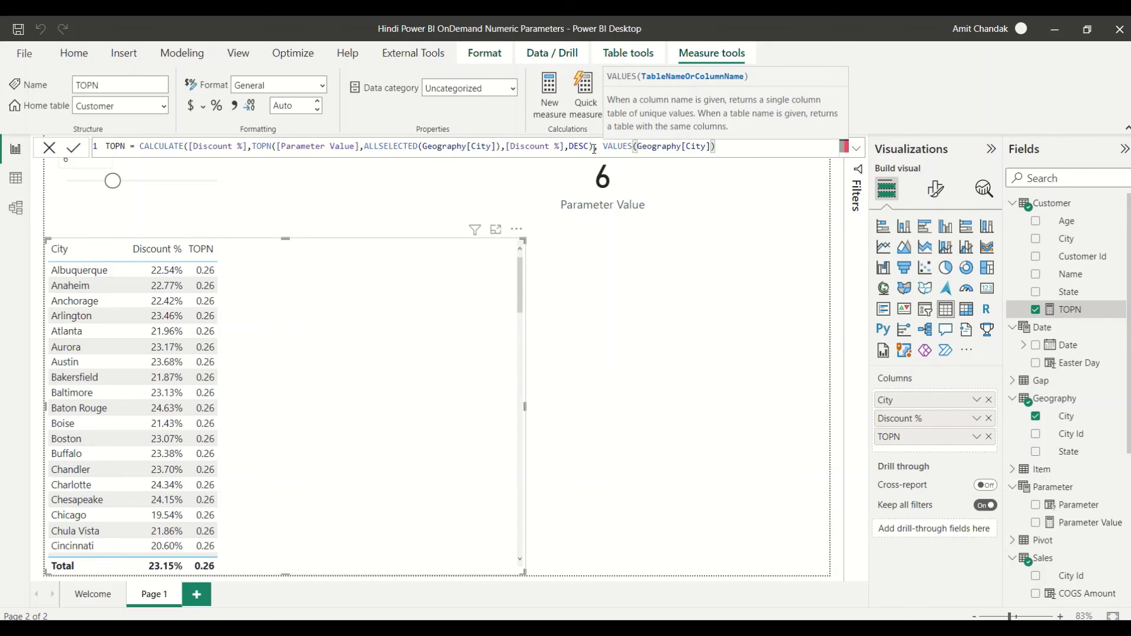
pyautogui.write(')')
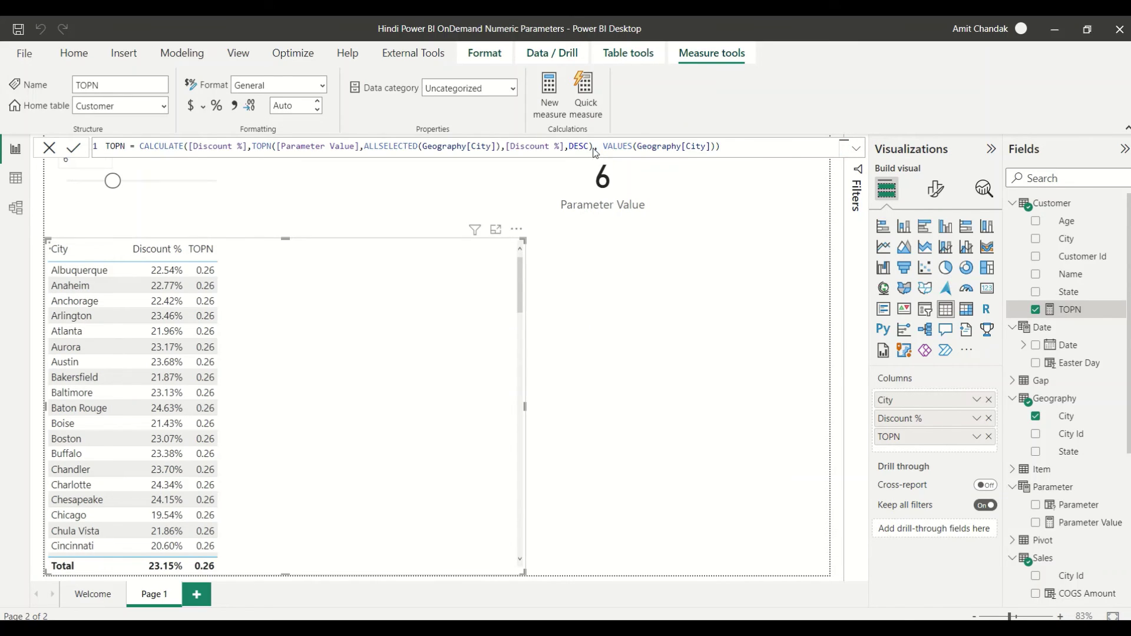
pyautogui.press('Return')
# - Look through the TOPN column and sort the city table by Discount % in descending order
pyautogui.scroll(-4, 200, 327)
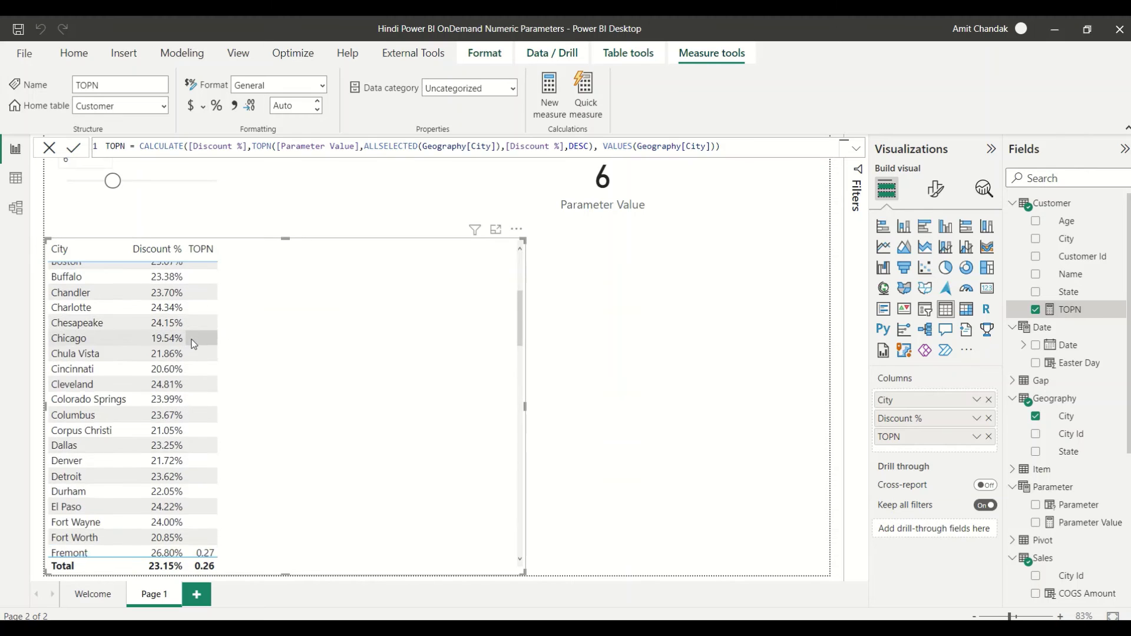
pyautogui.scroll(4, 200, 344)
pyautogui.click(152, 251)
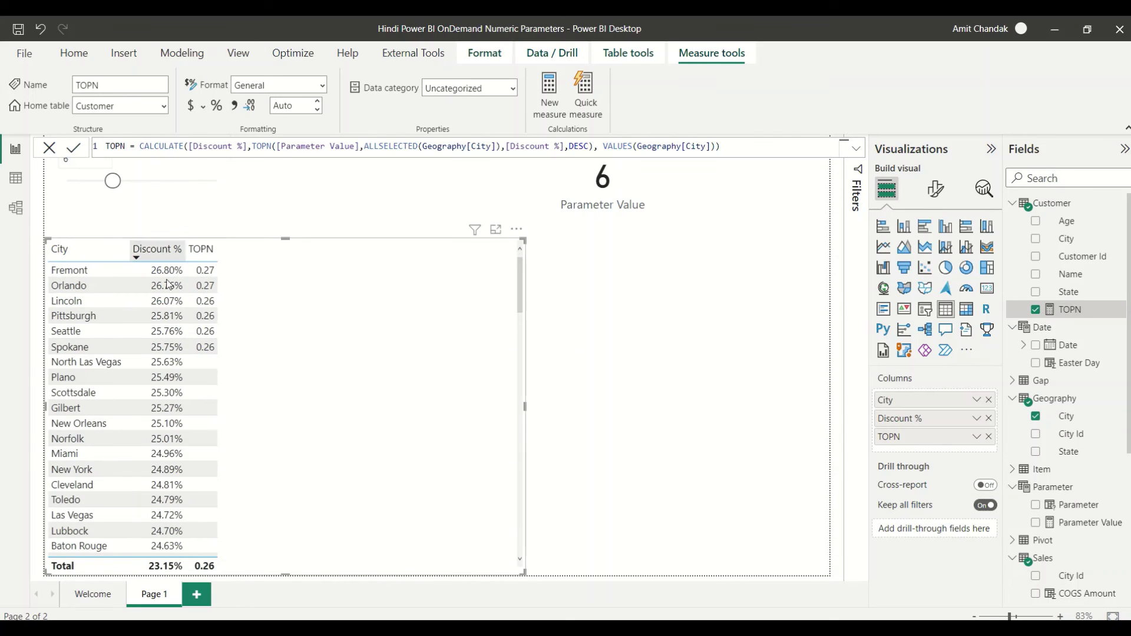
# - Remove Discount % from the city table and shift the Parameter slicer slightly down and left, just above the table
pyautogui.click(988, 420)
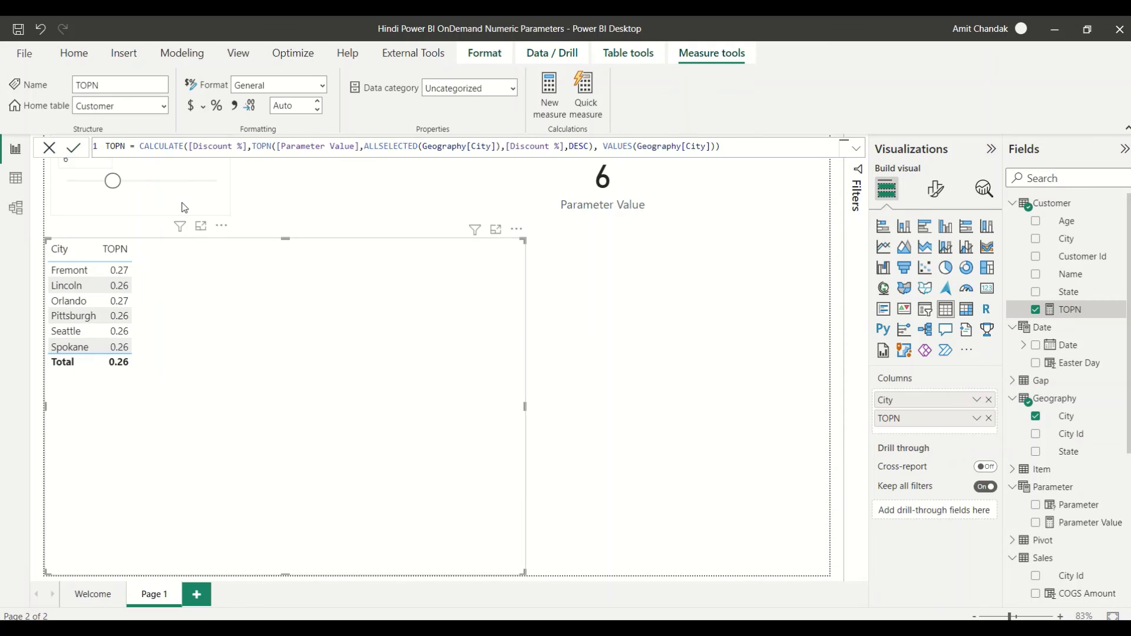
pyautogui.moveTo(183, 205); pyautogui.dragTo(176, 217)
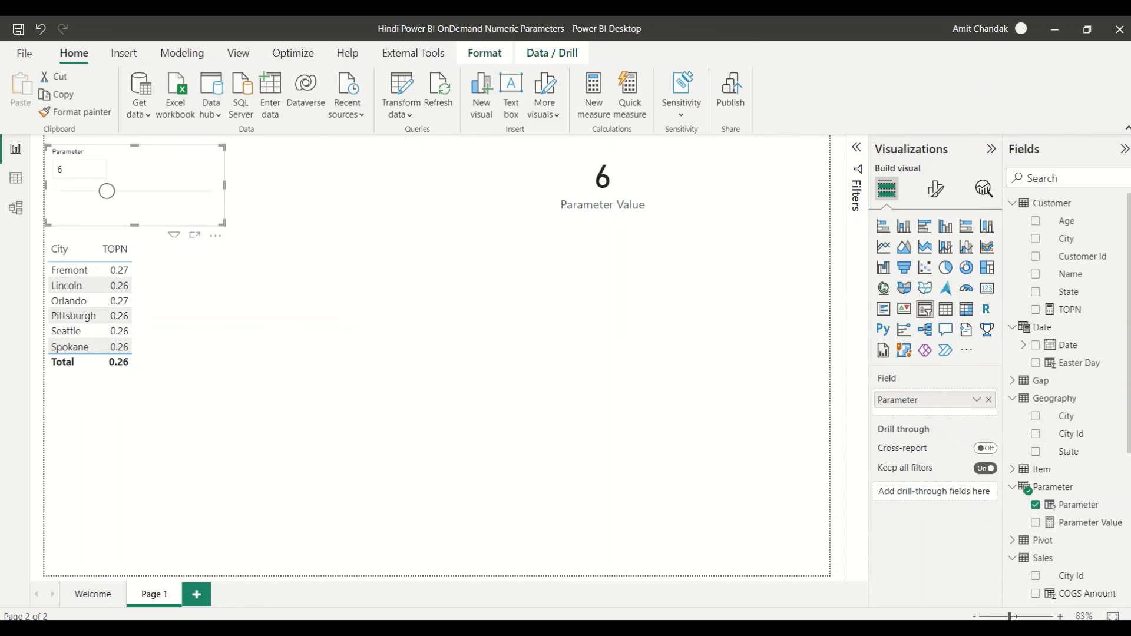
# - Test the TOPN city table by setting the Parameter slicer to 10 and finally to 20
pyautogui.click(70, 172)
pyautogui.write('10')
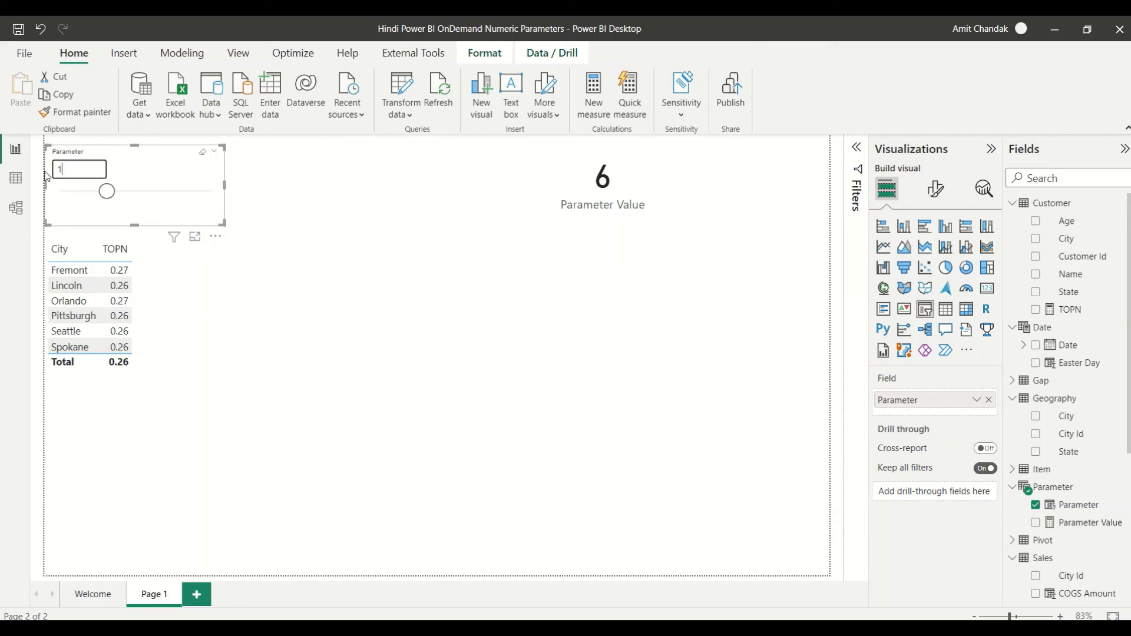
pyautogui.click(312, 284)
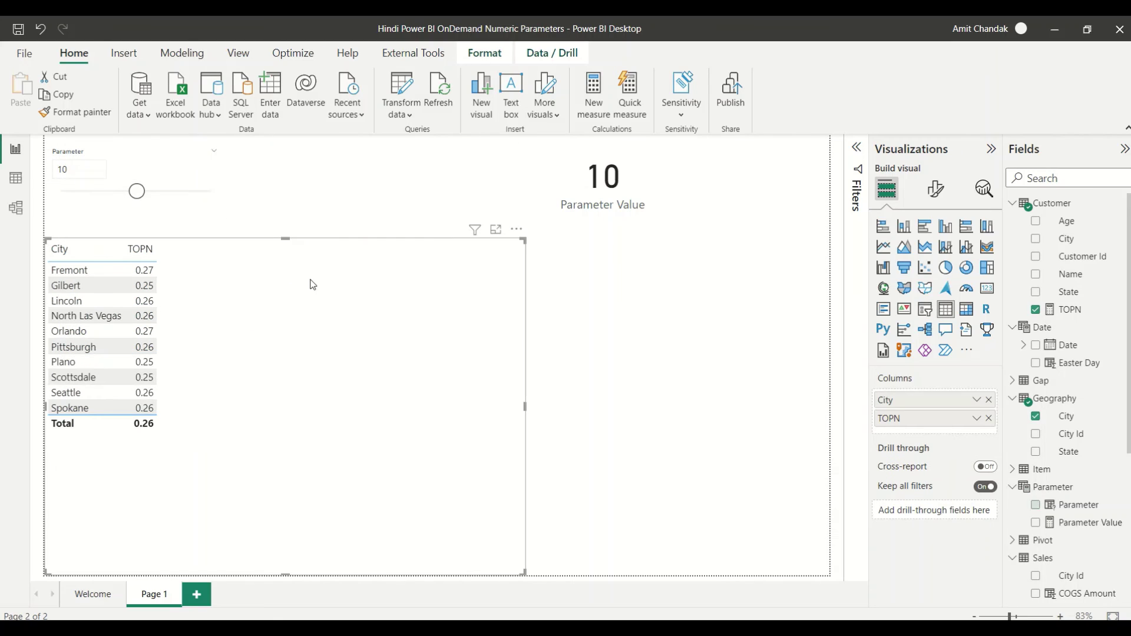
pyautogui.click(65, 171)
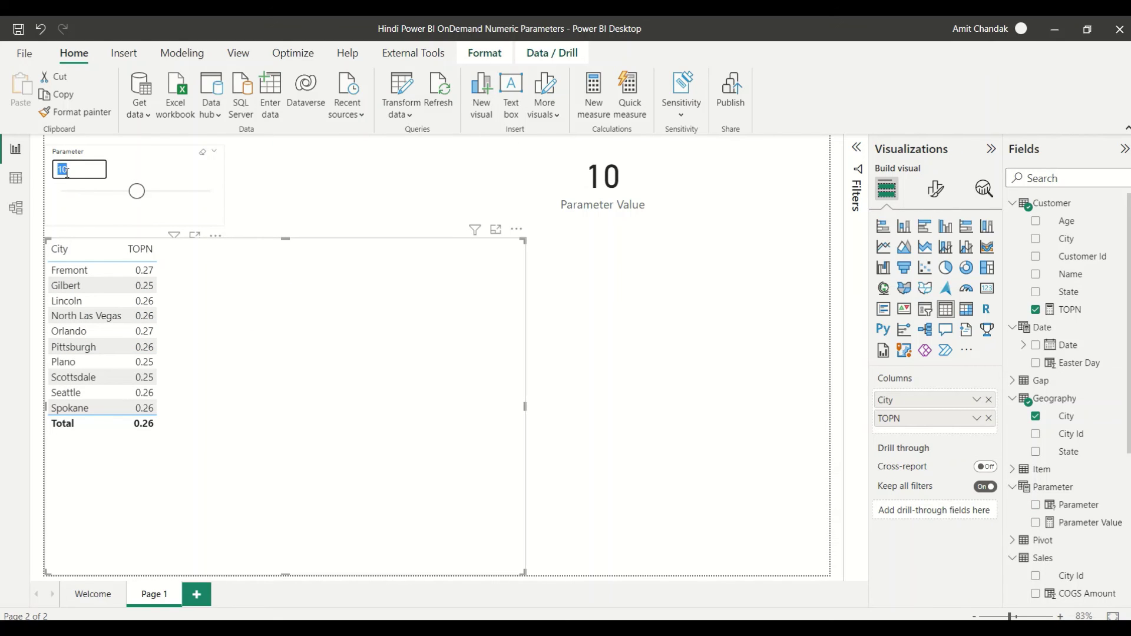
pyautogui.write('20')
pyautogui.click(285, 328)
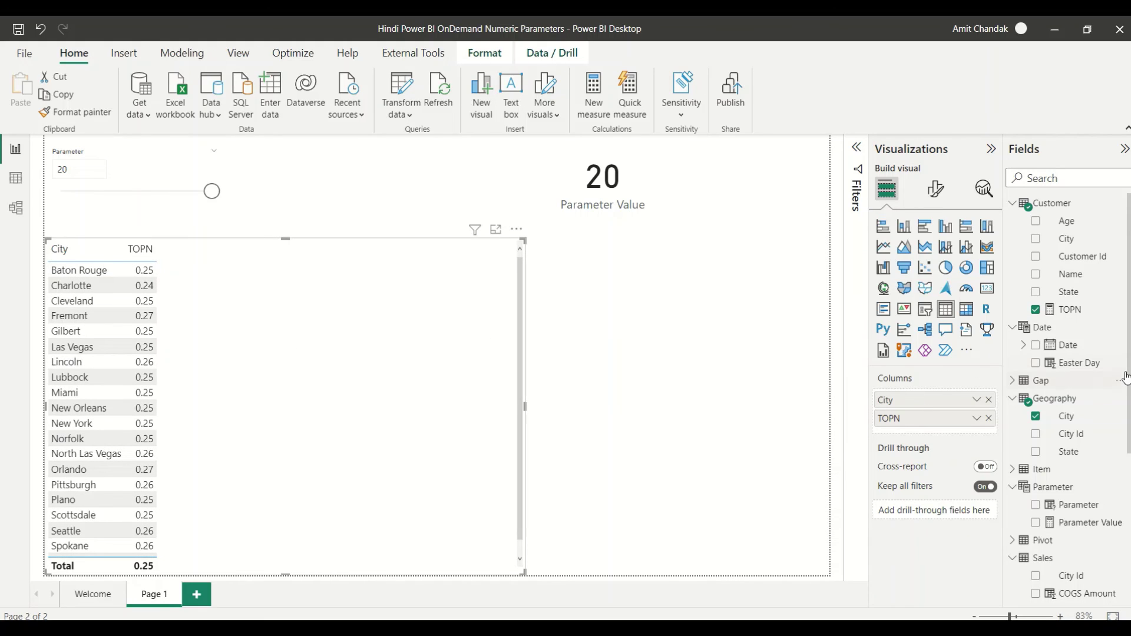
# - Review the formulas behind the Parameter table and the Parameter Value measure
pyautogui.click(1058, 489)
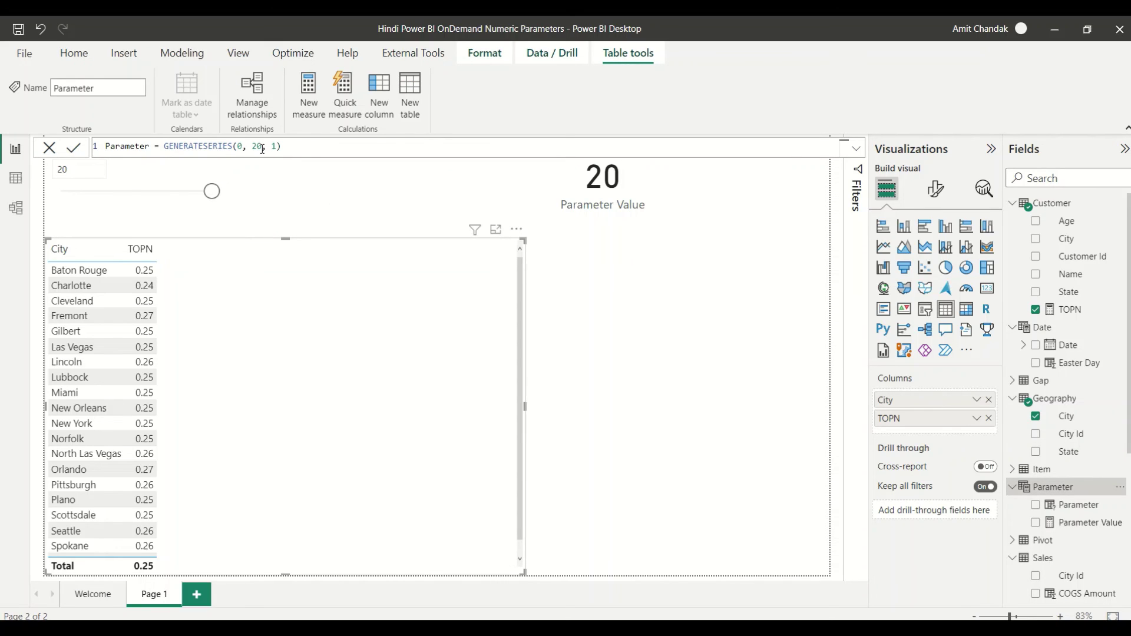
pyautogui.click(1087, 523)
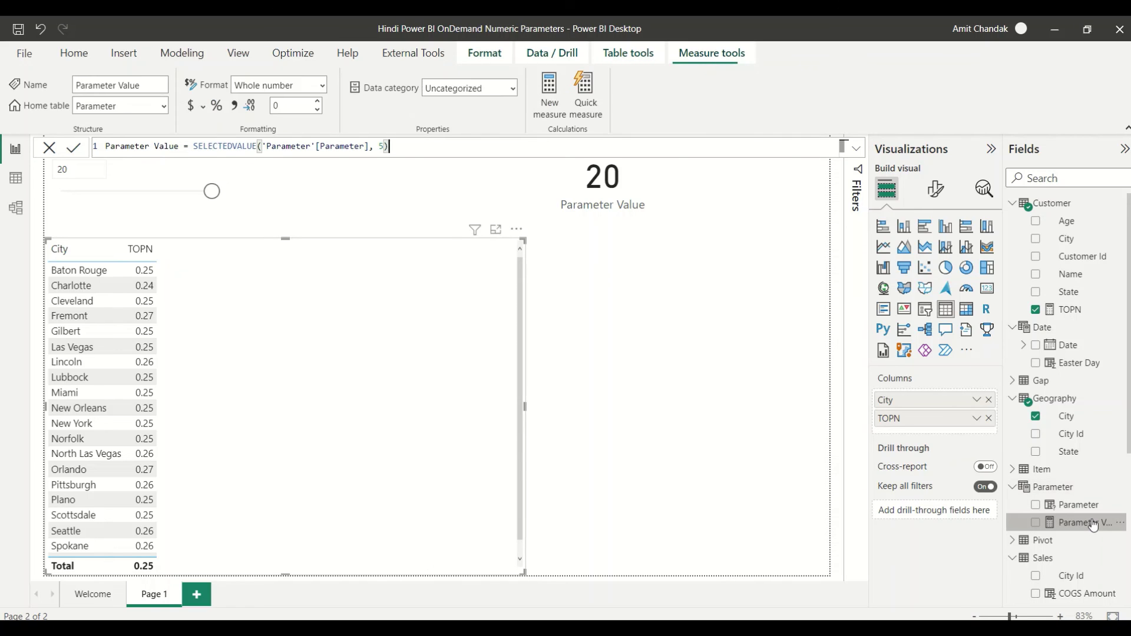
pyautogui.click(1054, 487)
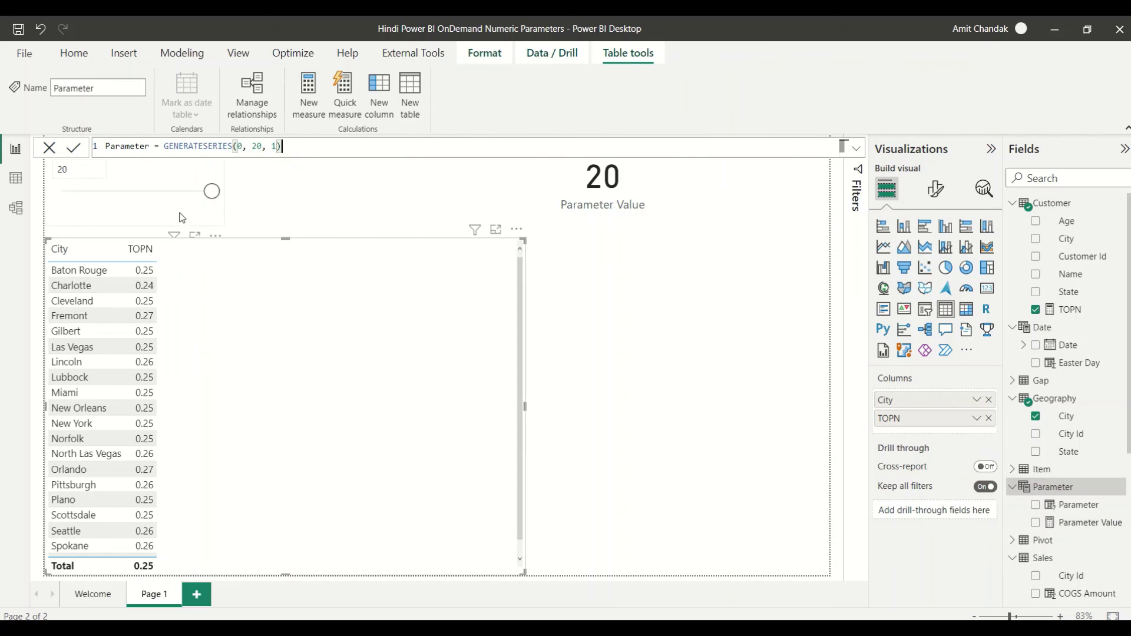
# - Open the list of style choices in the Parameter slicer's format settings
pyautogui.click(151, 216)
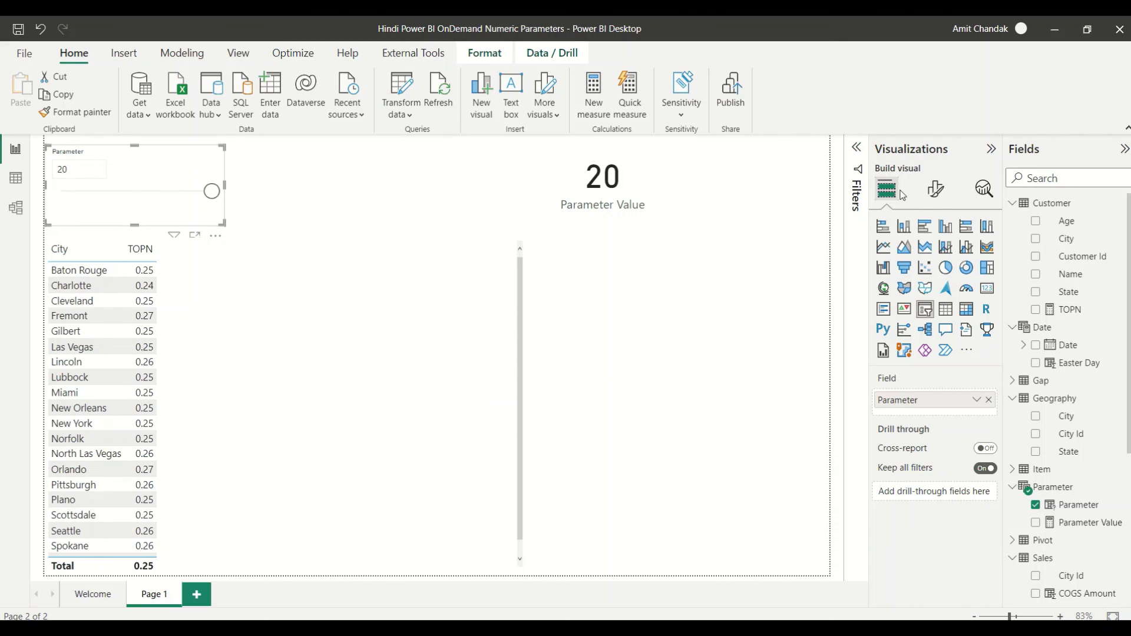
pyautogui.click(936, 188)
pyautogui.click(883, 291)
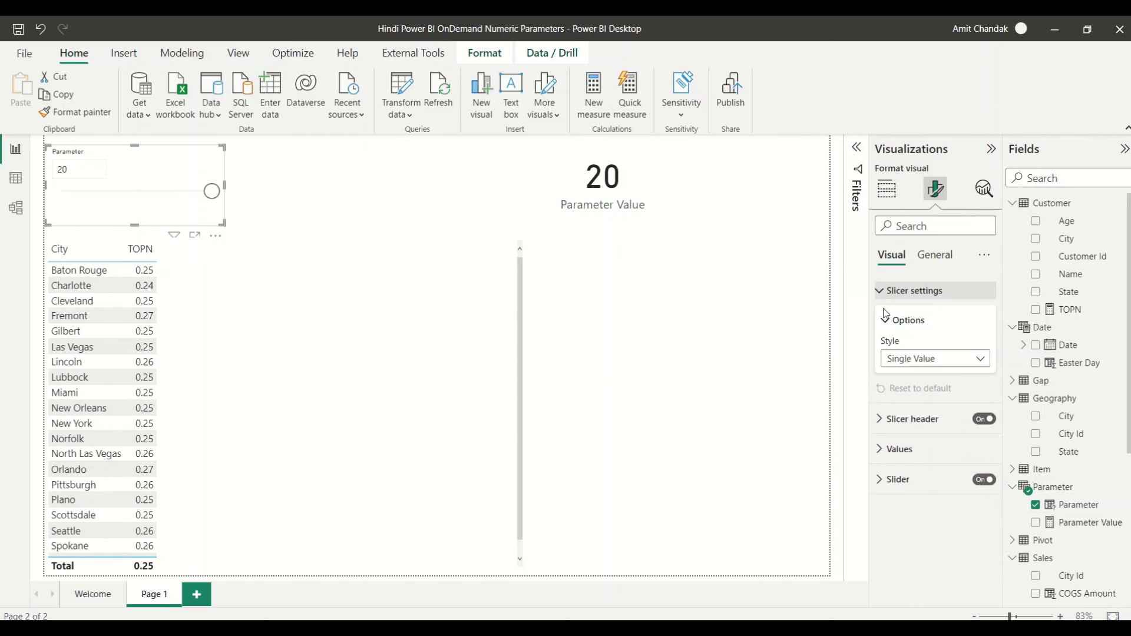
pyautogui.click(918, 362)
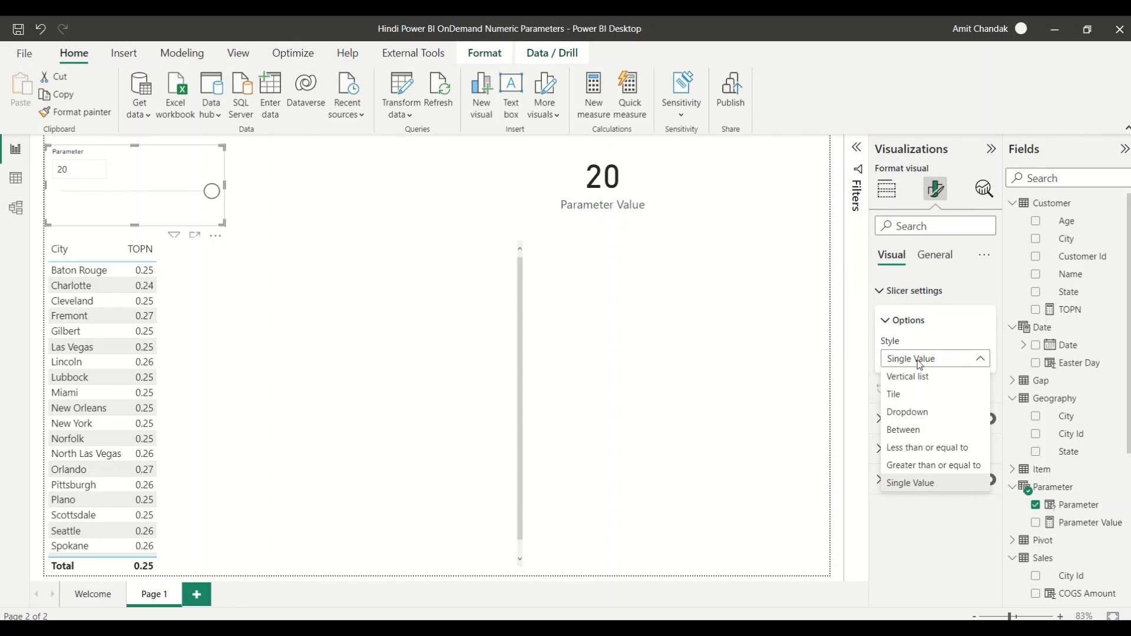